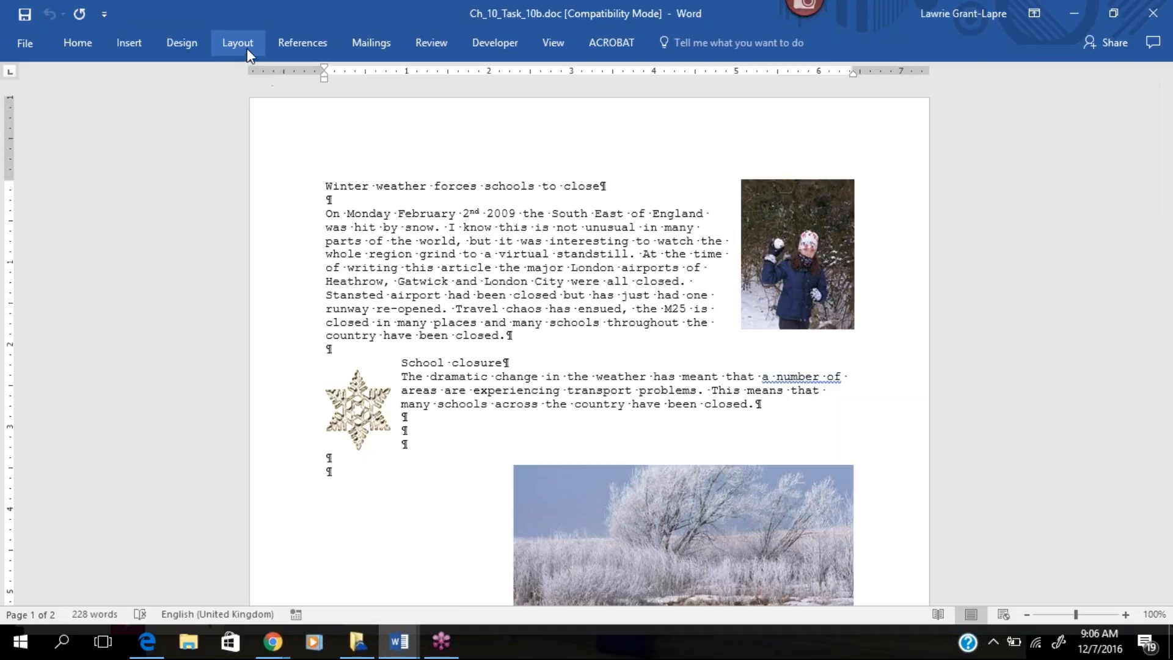
Step: Set the document's paper size to Statement (5.5" x 8.5")
click(248, 52)
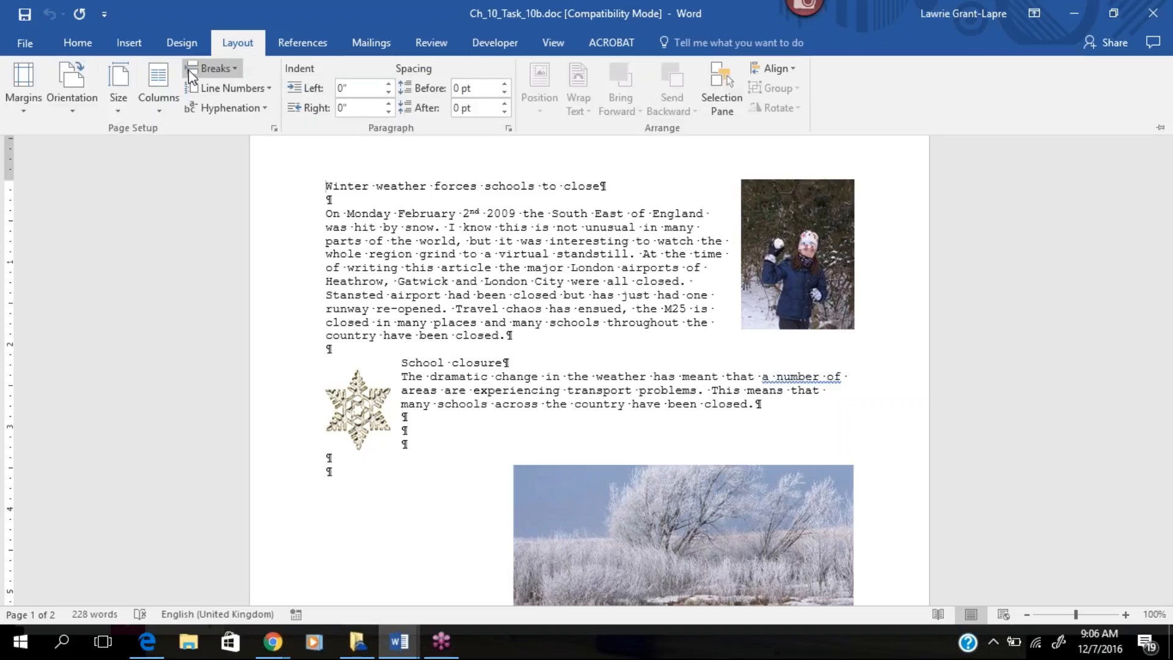
click(120, 106)
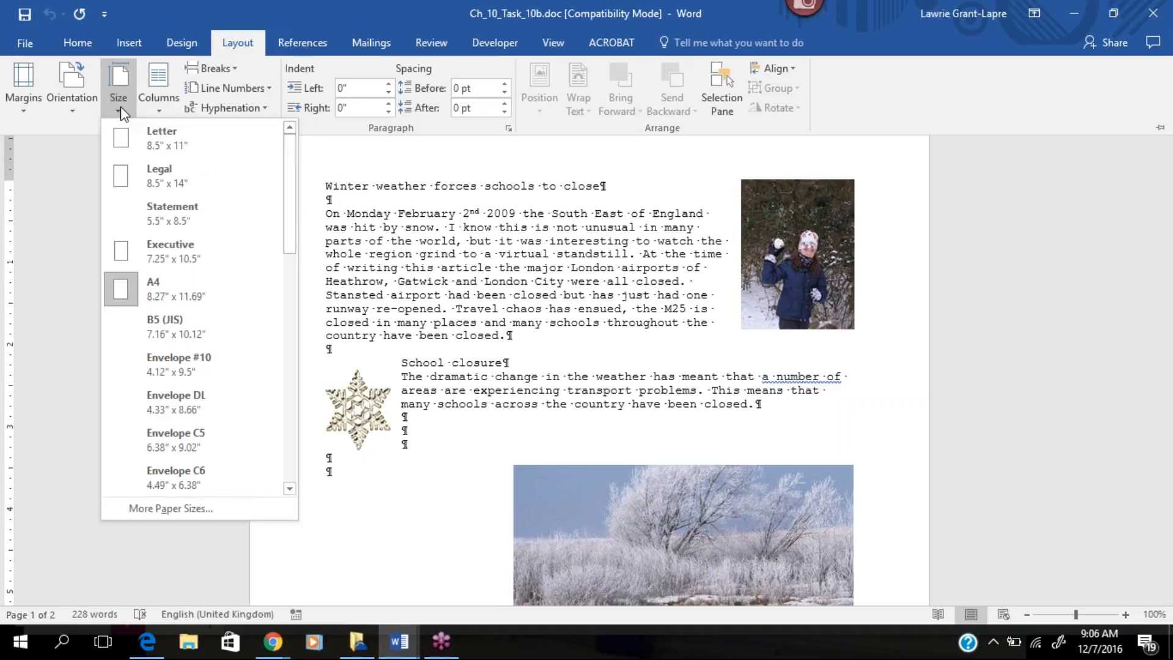
click(219, 212)
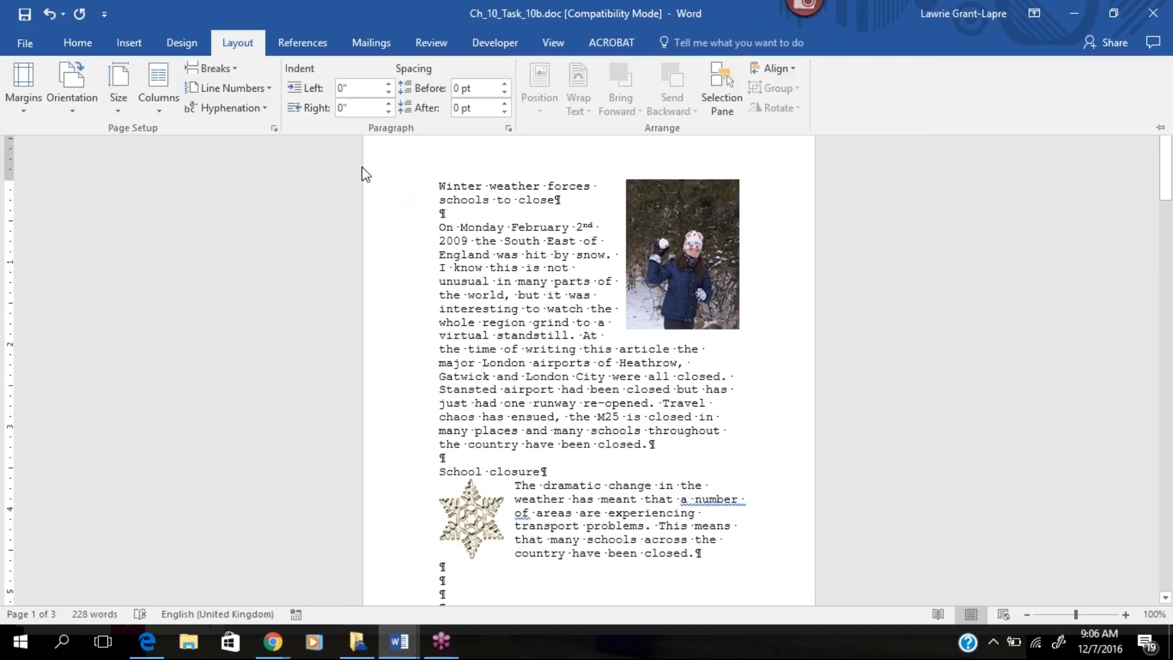
click(123, 113)
click(122, 112)
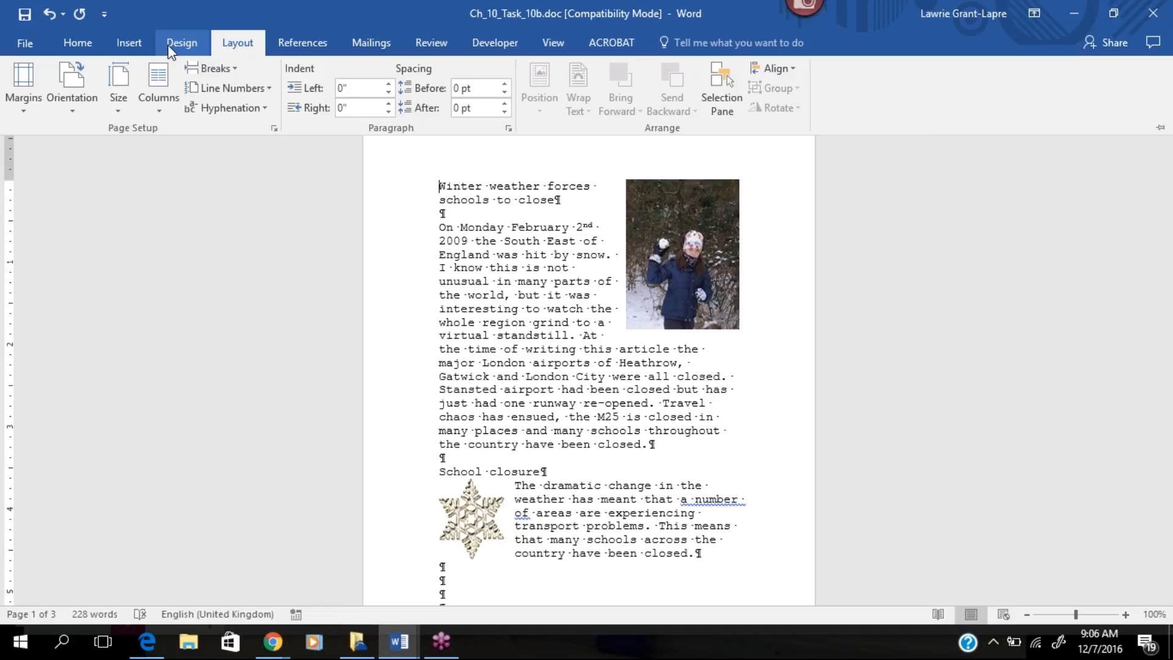
Step: Change the page orientation to Landscape and collapse the ribbon
click(74, 109)
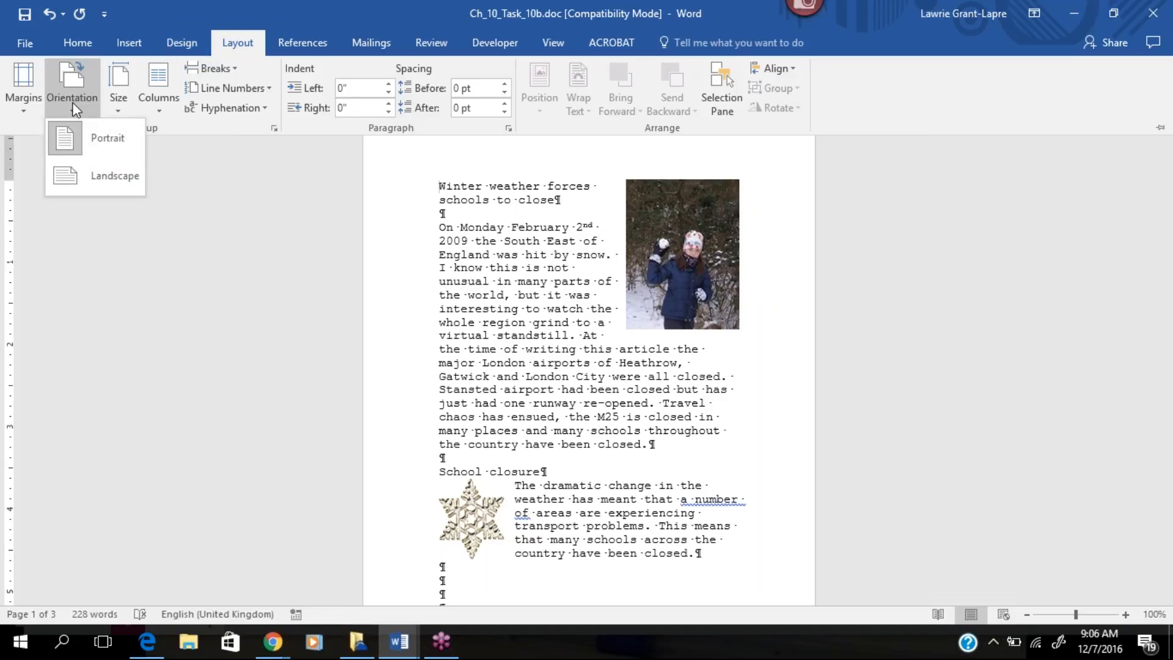
click(107, 174)
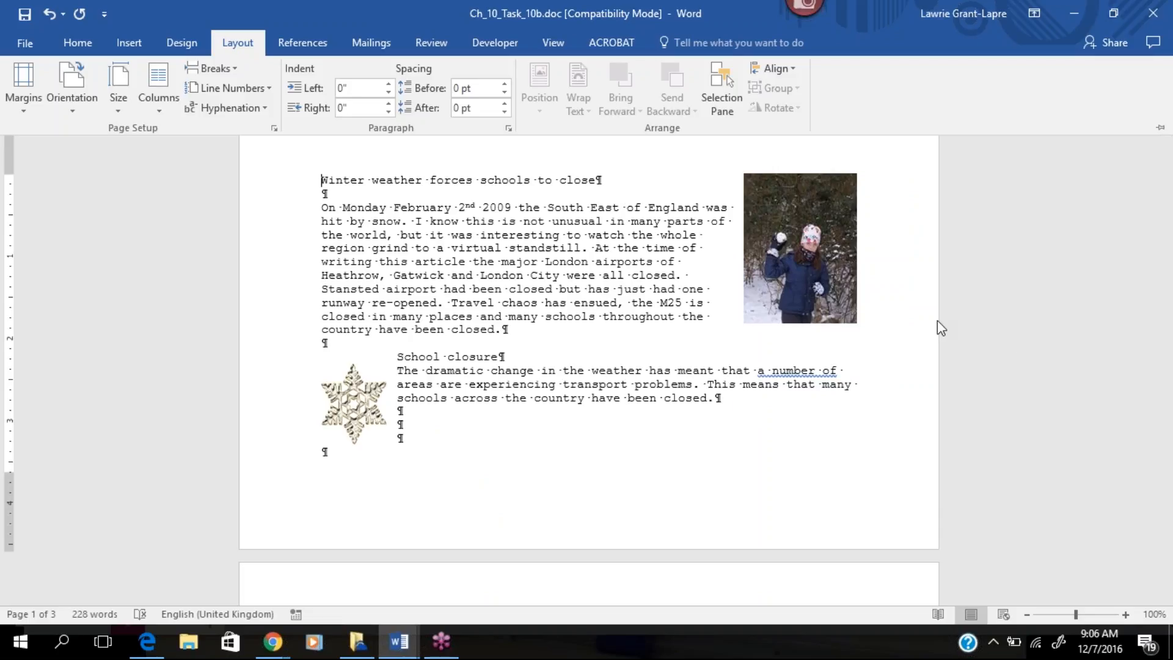
key(ctrl+F1)
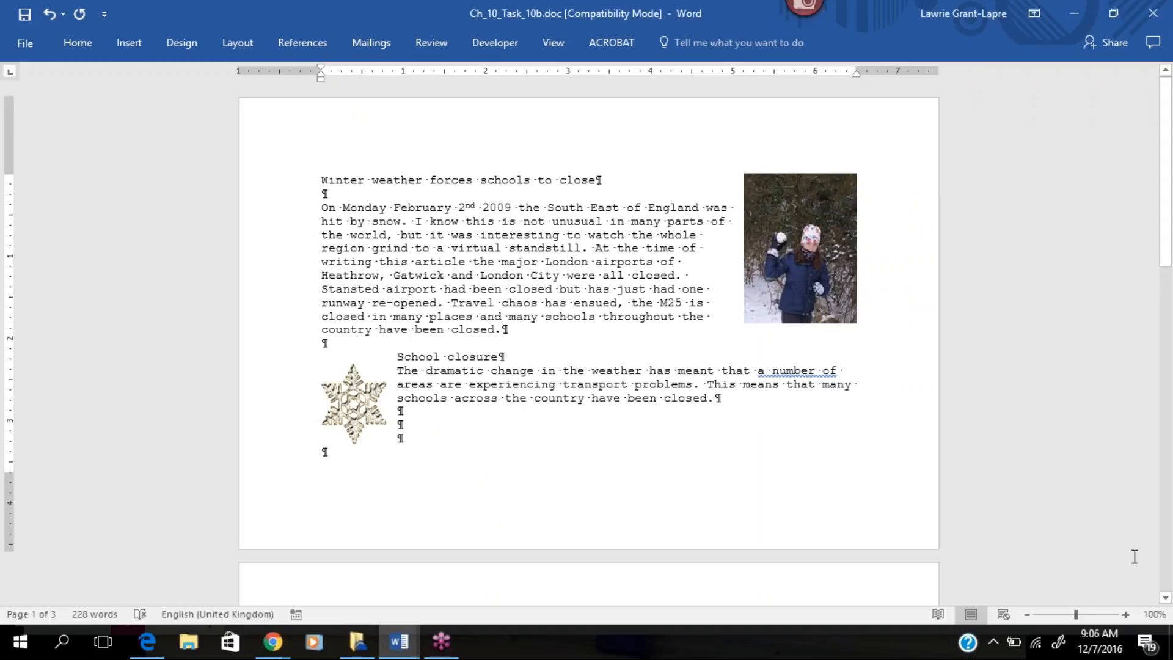
Step: Set the county closures table's preferred width to 3 inches and its text wrapping to Around
click(1166, 598)
scroll(1166, 602, down, 10)
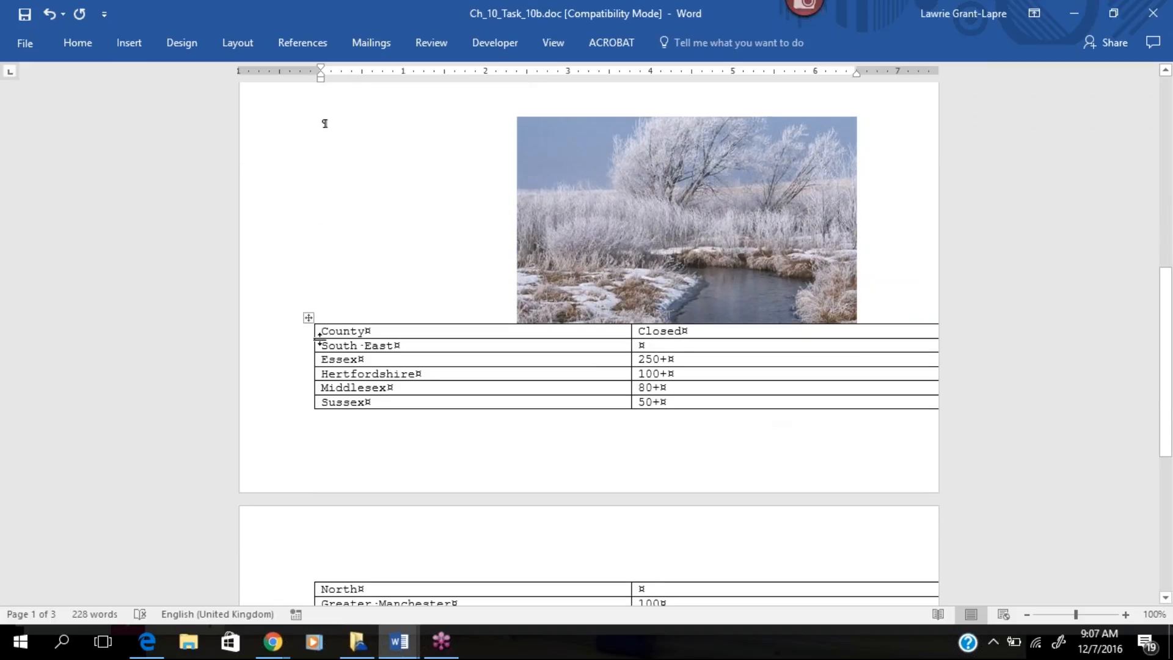
click(306, 317)
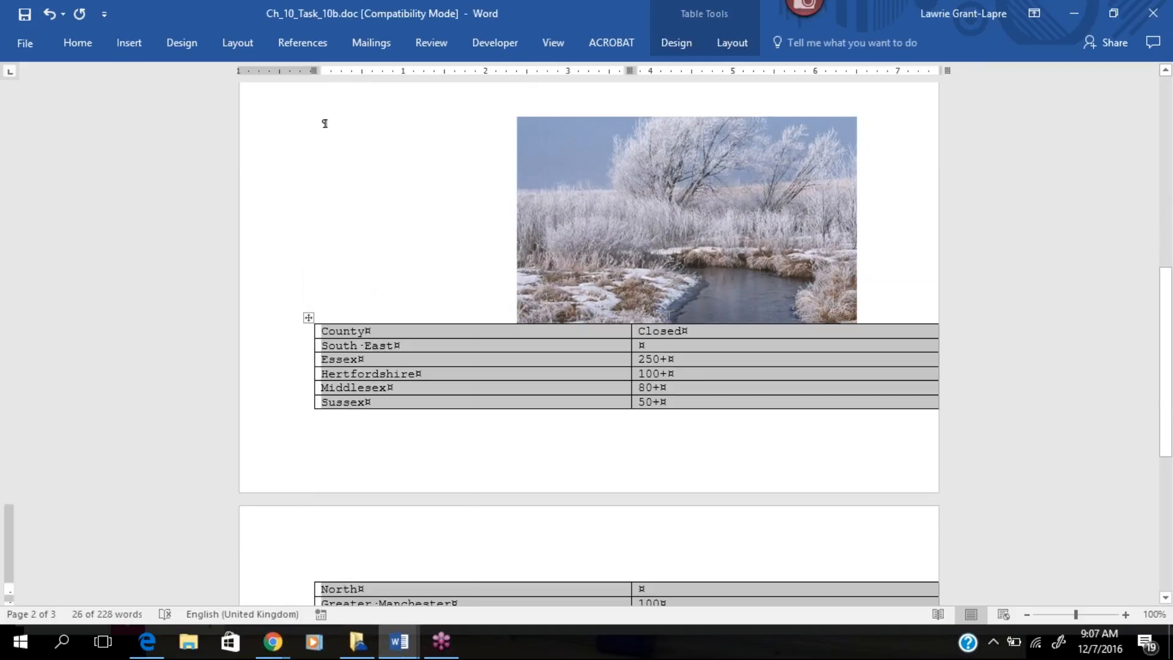
right_click(307, 318)
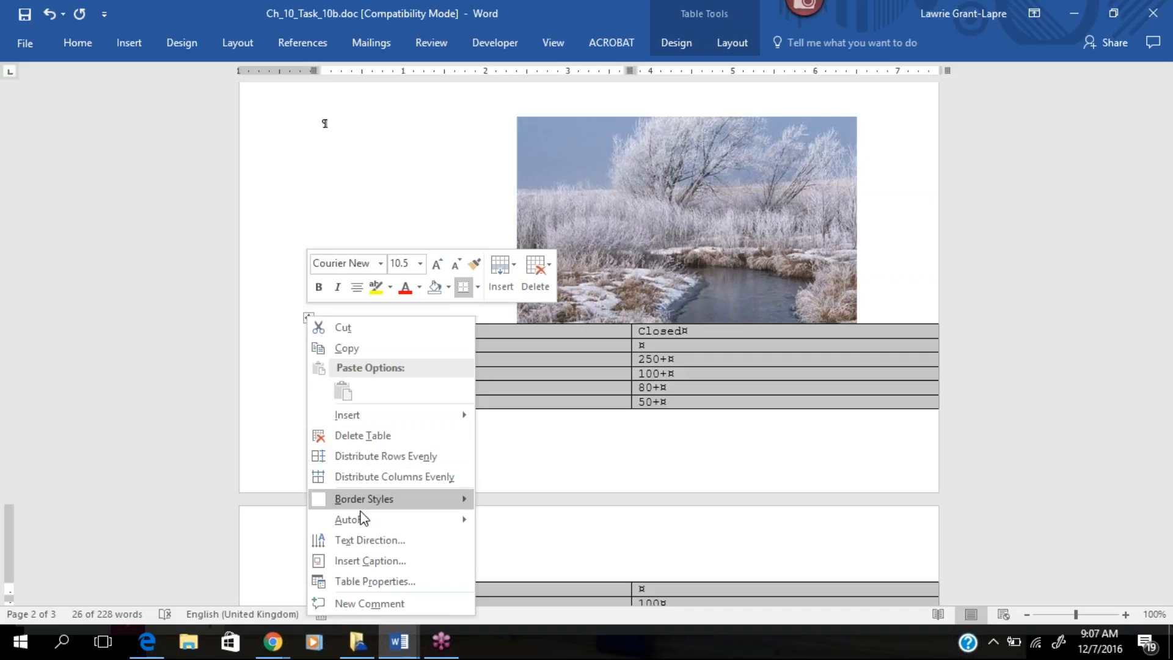
click(365, 581)
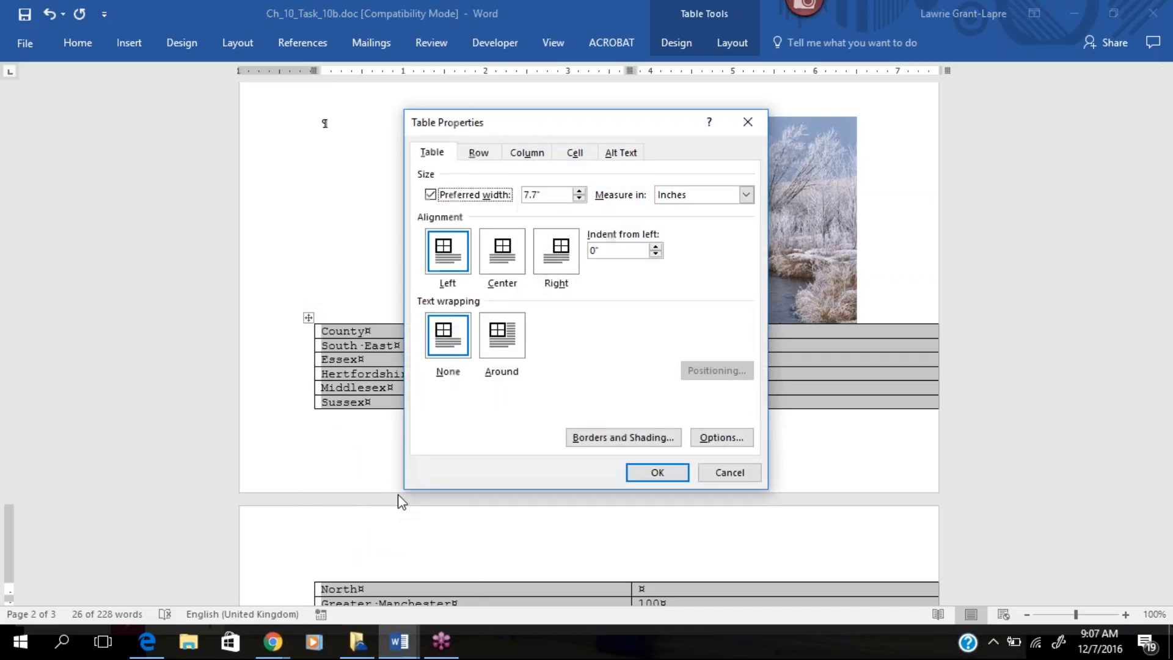
drag(552, 194, 520, 194)
text(3)
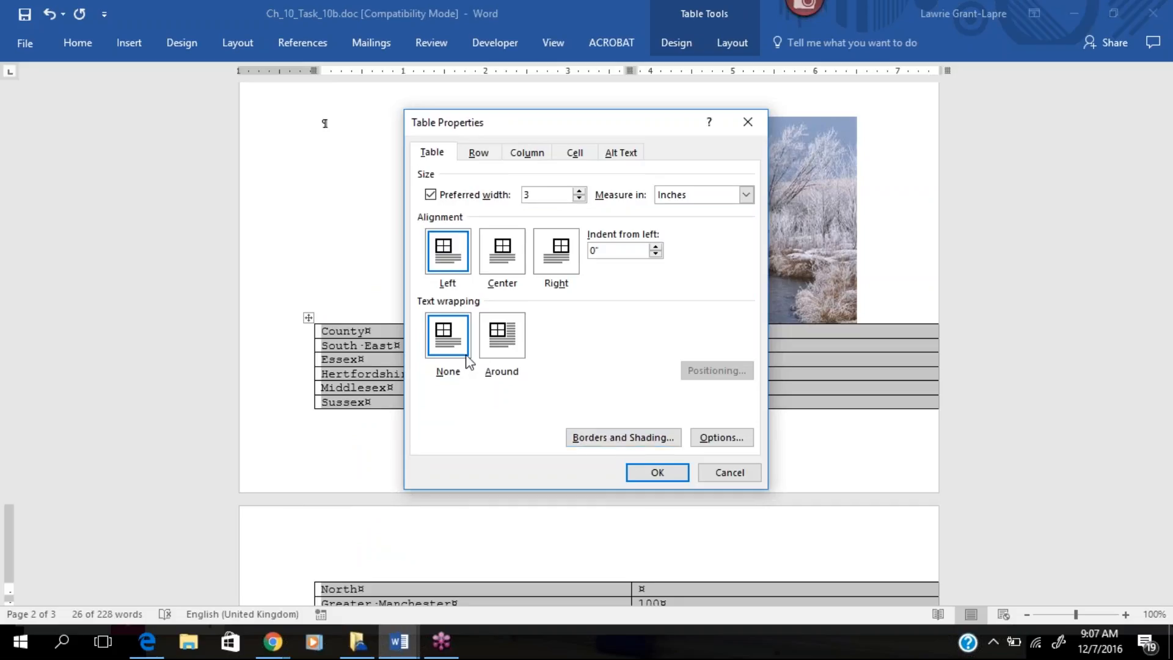
click(484, 348)
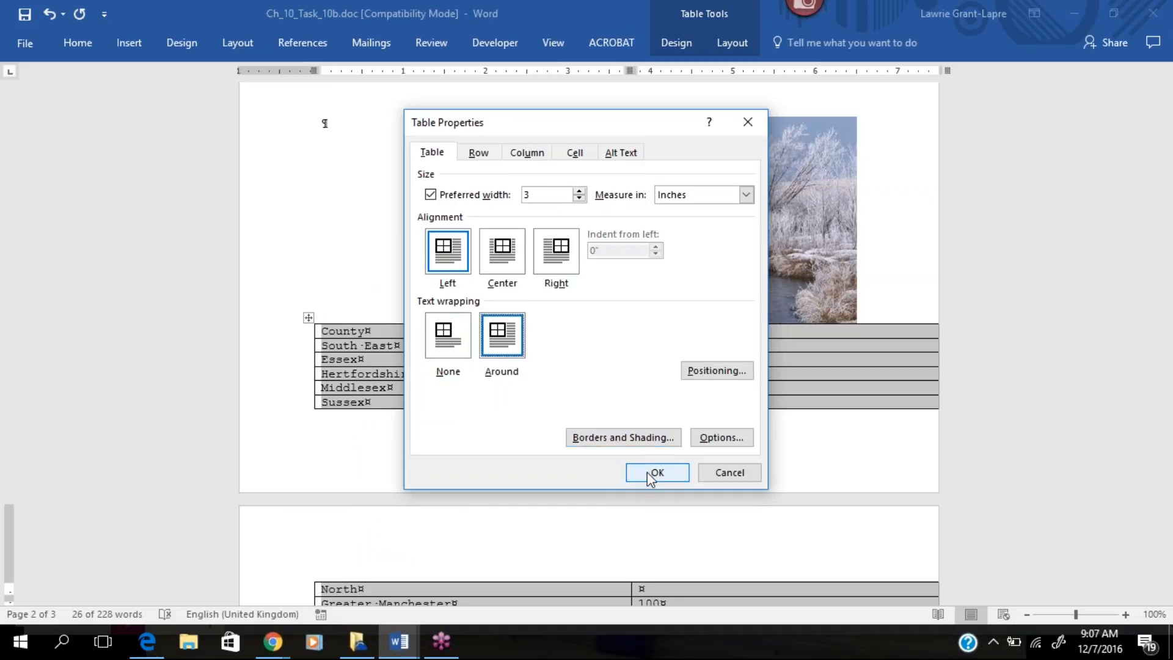
click(634, 473)
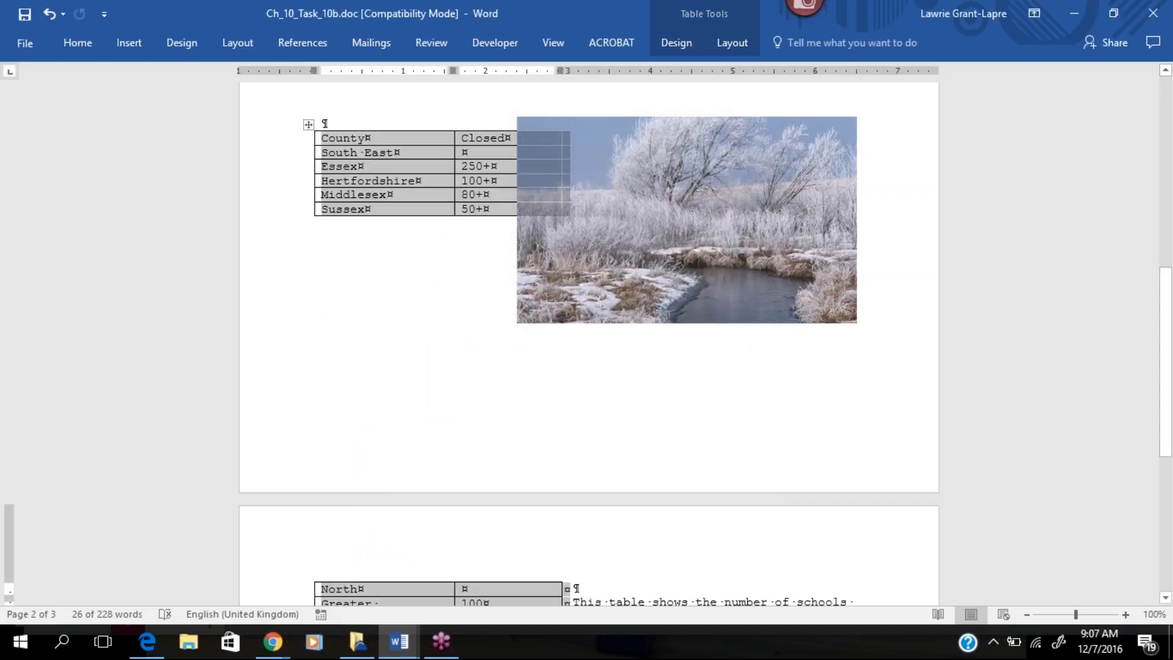
Step: Try to shrink the frosty river picture overlapping the county table, and undo the change
click(581, 121)
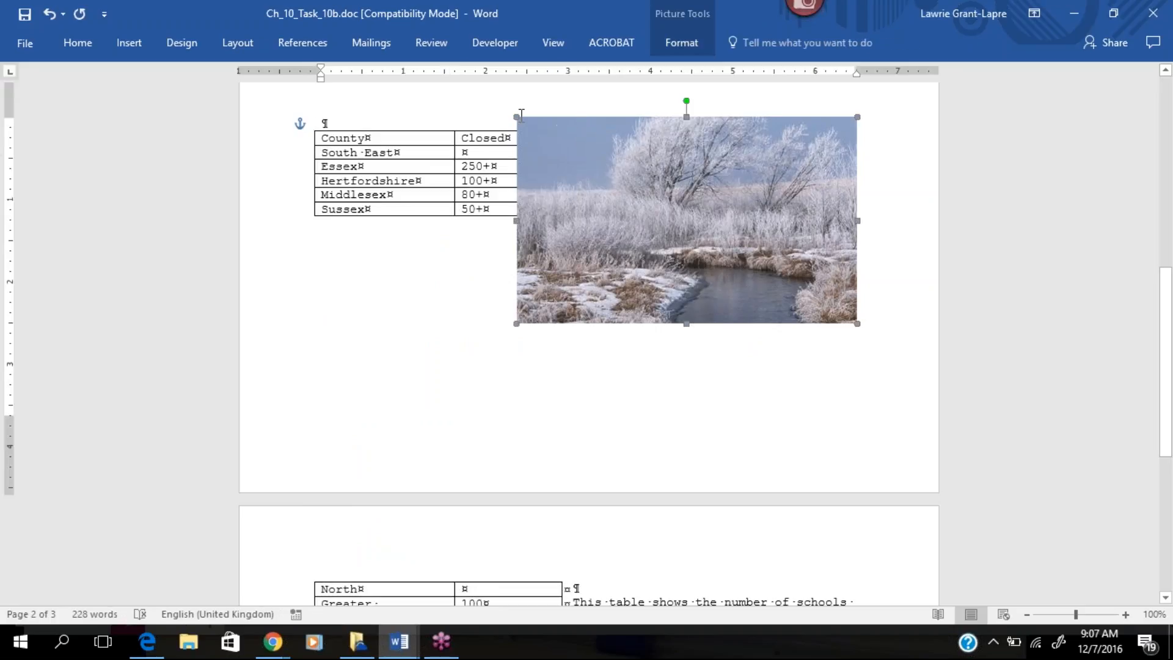
drag(517, 116, 598, 137)
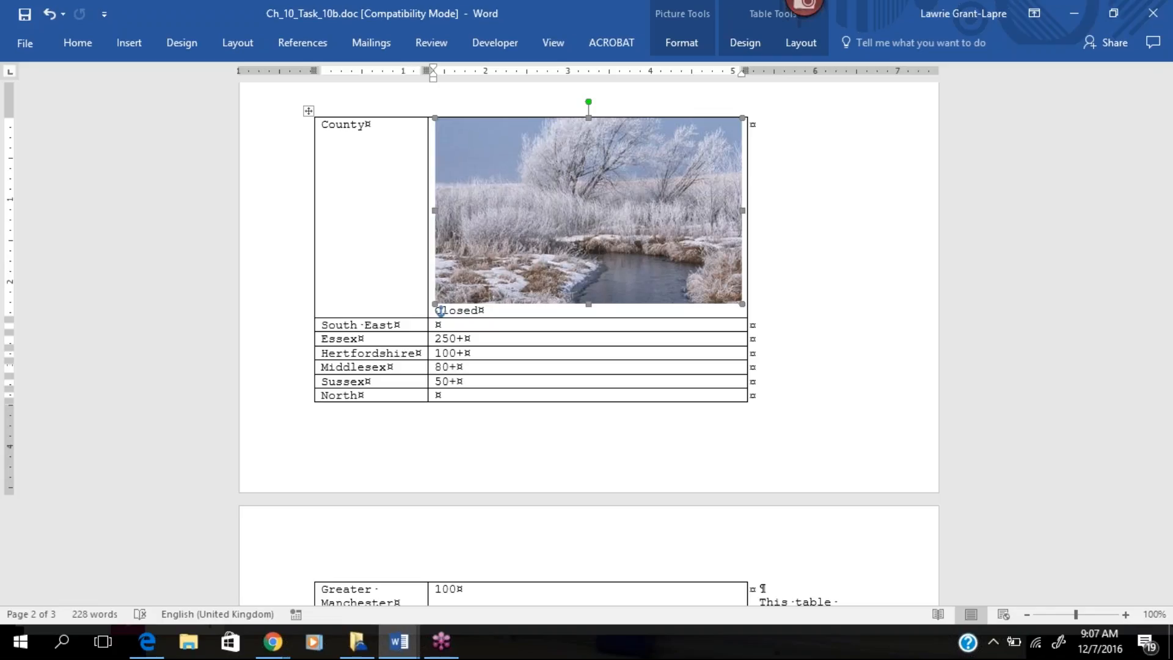
key(ctrl+z)
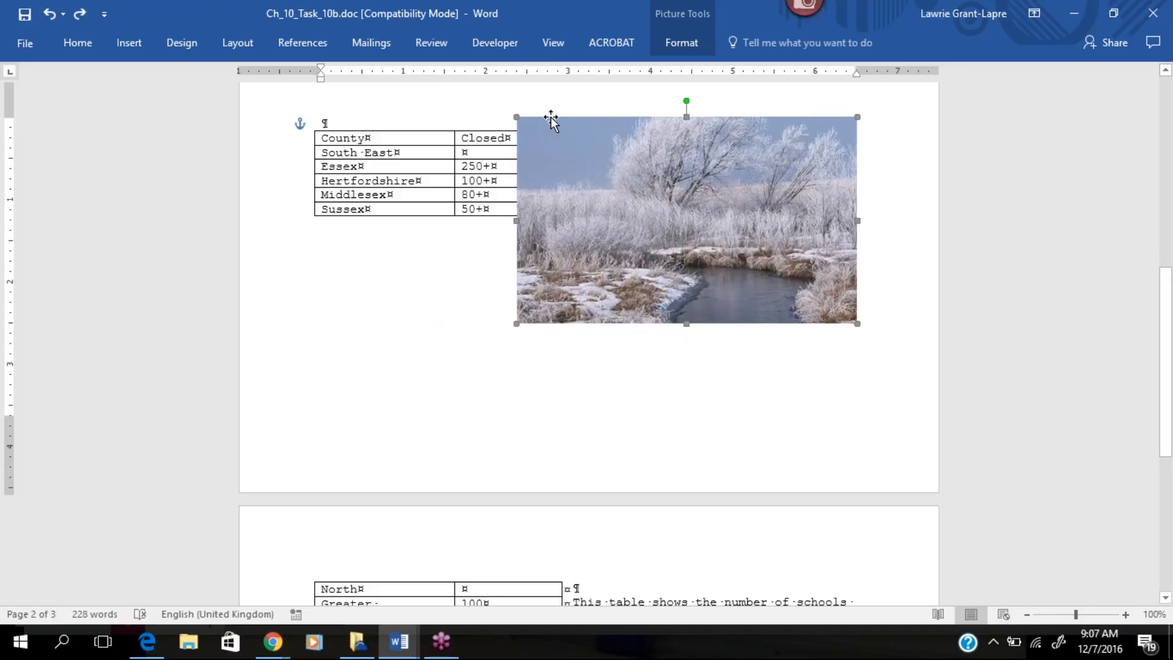
Step: Shrink the frosty river picture slightly and place it to the right of the county table, level with the table's top edge
drag(540, 122, 605, 305)
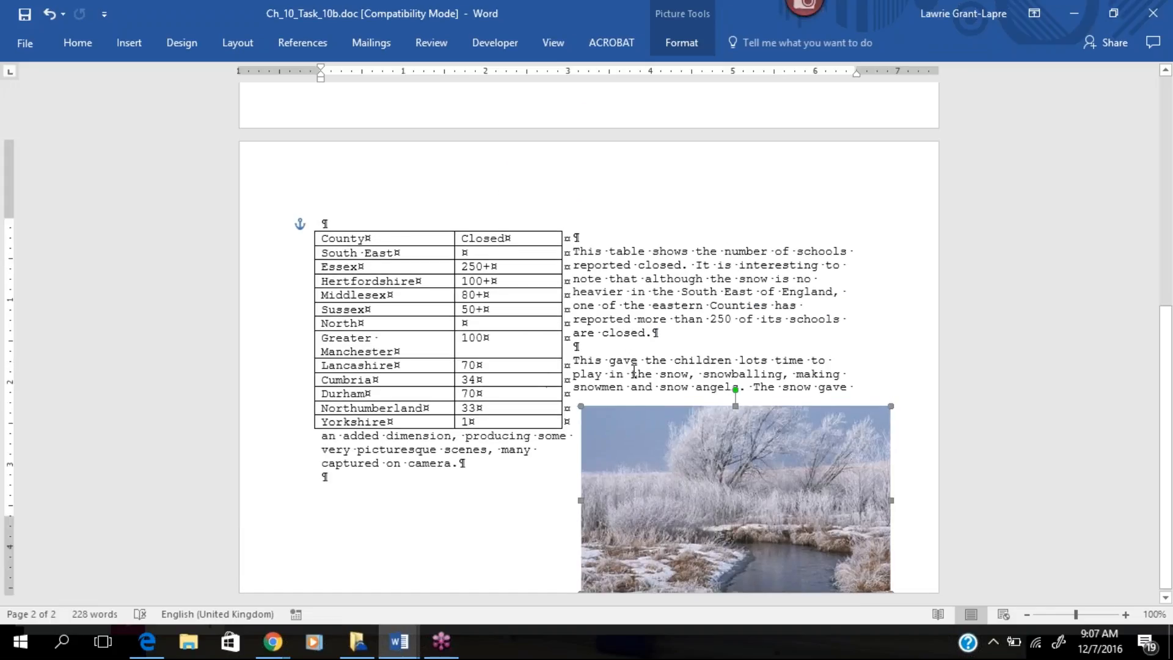
drag(643, 422, 641, 240)
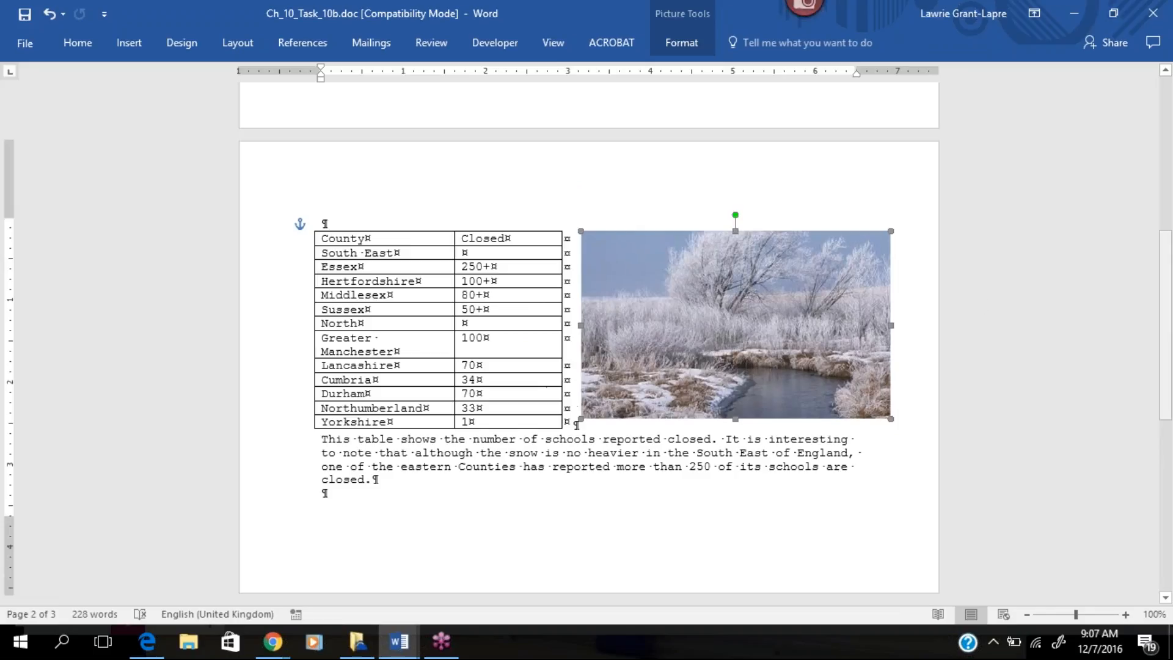
Step: Shrink the snowflake picture proportionally to about the height of the School closure text beside it
drag(1169, 334, 1155, 189)
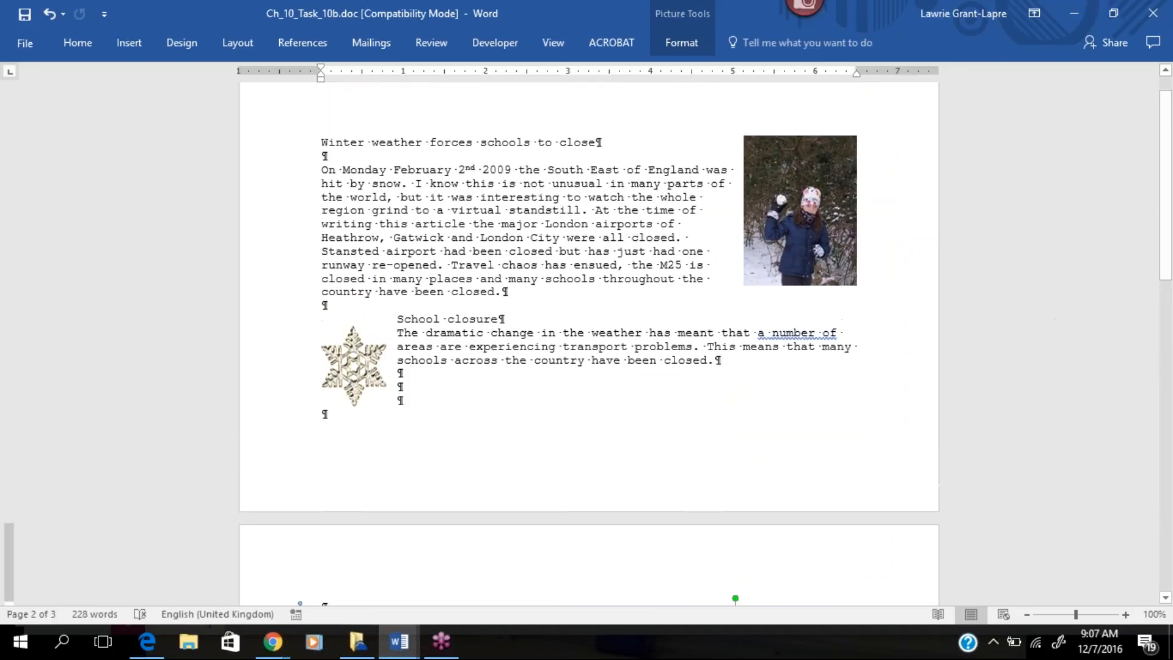
click(333, 371)
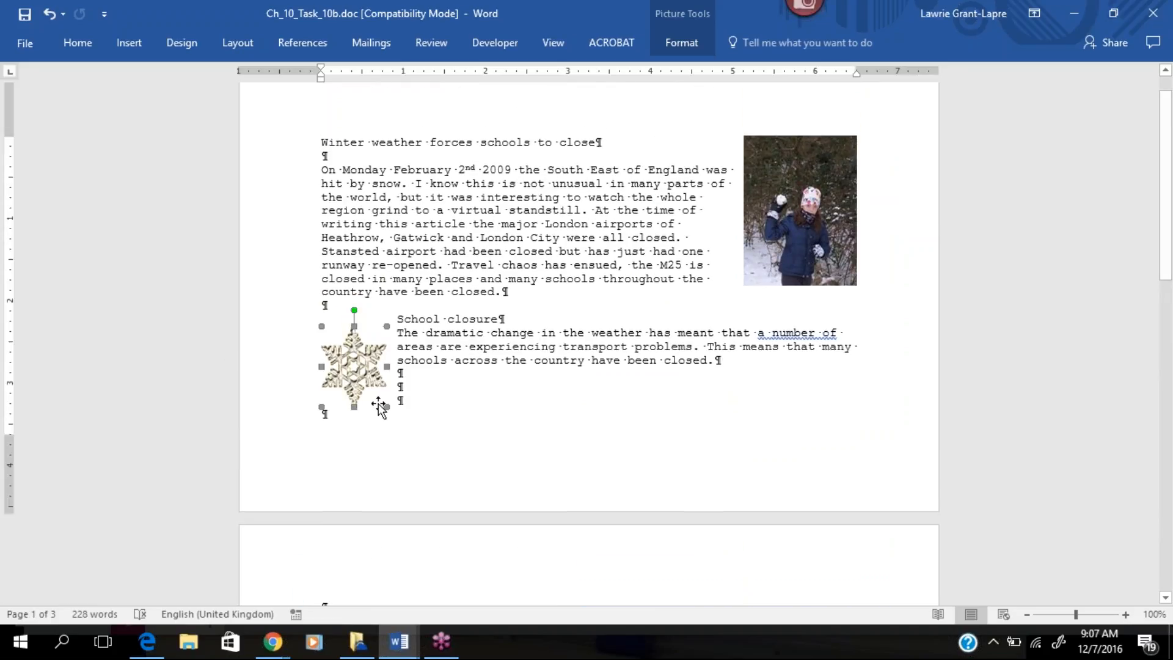
drag(385, 406, 377, 365)
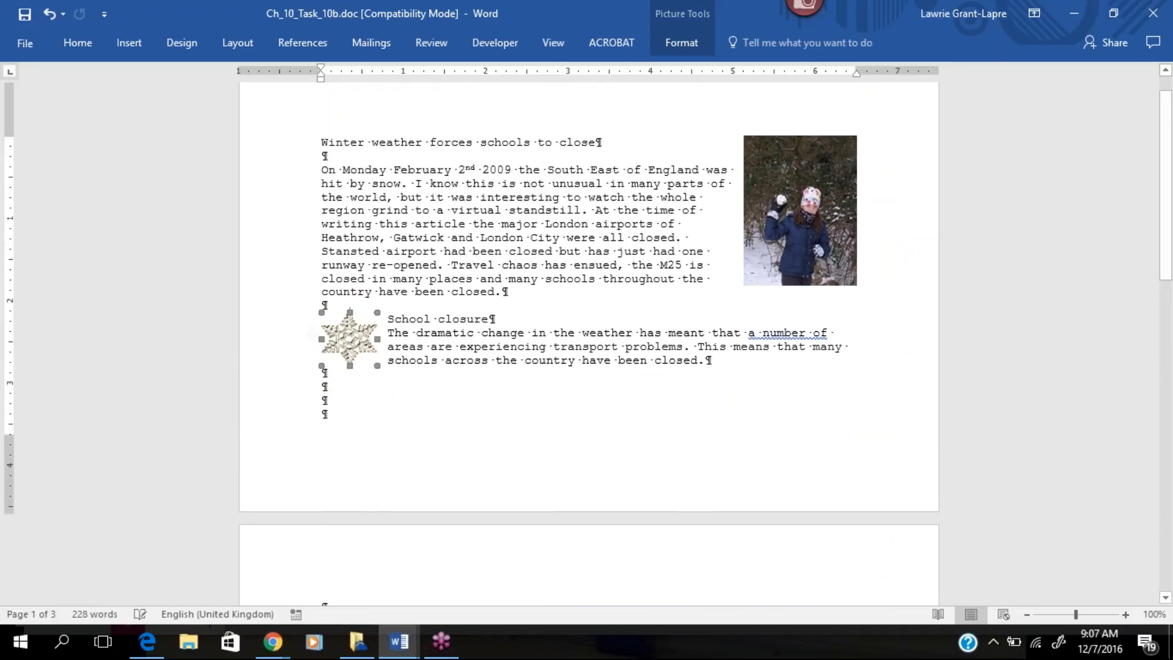
Step: Delete three empty paragraphs below the School closure text
click(429, 403)
drag(328, 404, 317, 373)
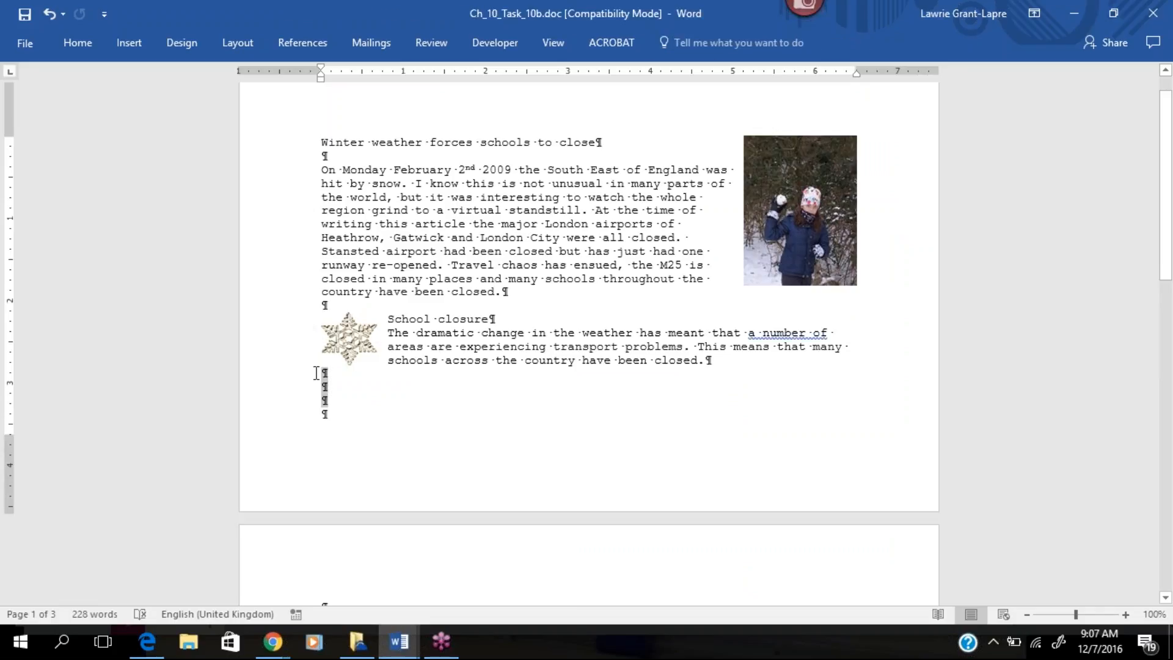
key(Delete)
Step: Apply the Normal margin preset of 1" on all sides to the document
drag(1167, 260, 1151, 328)
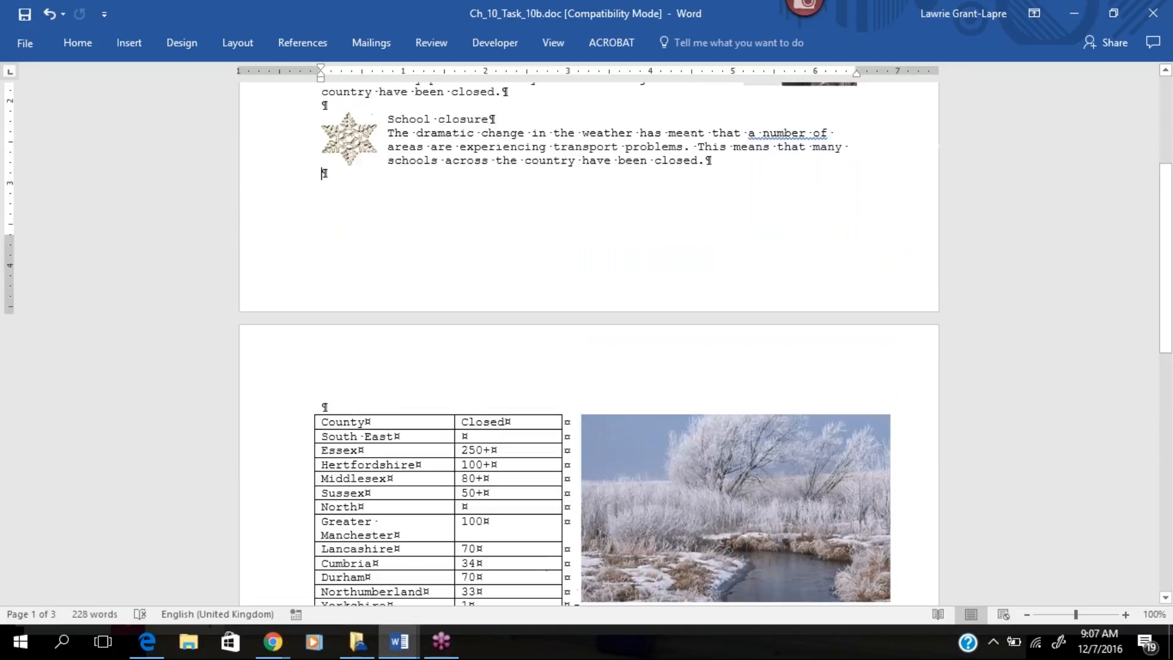
click(228, 44)
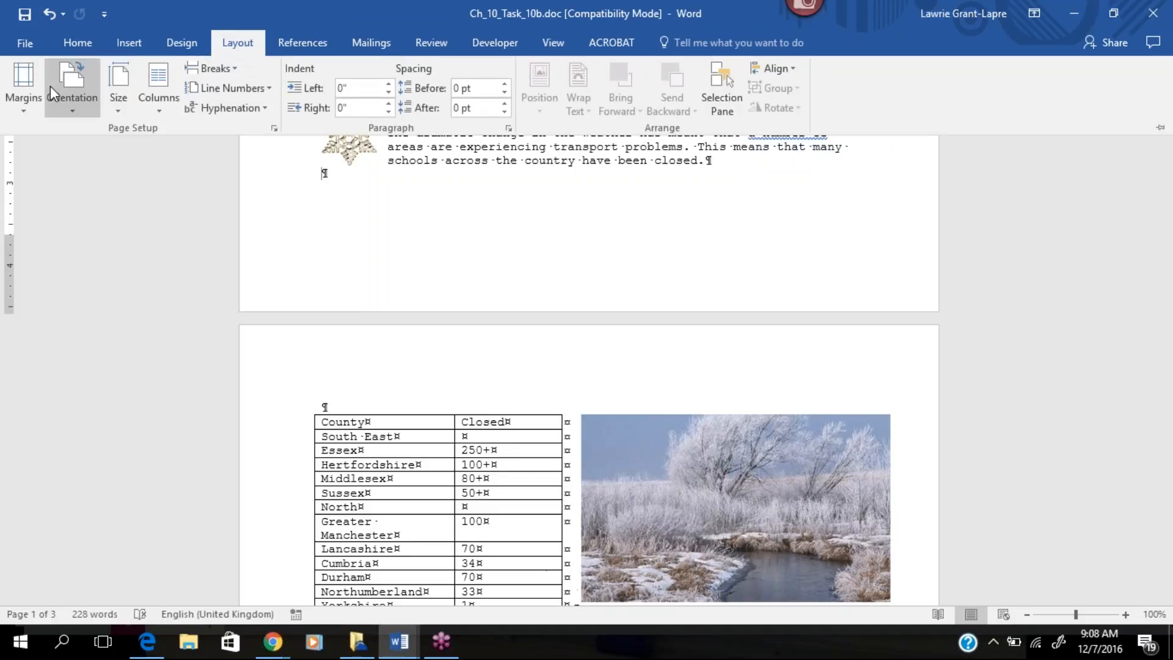
click(23, 104)
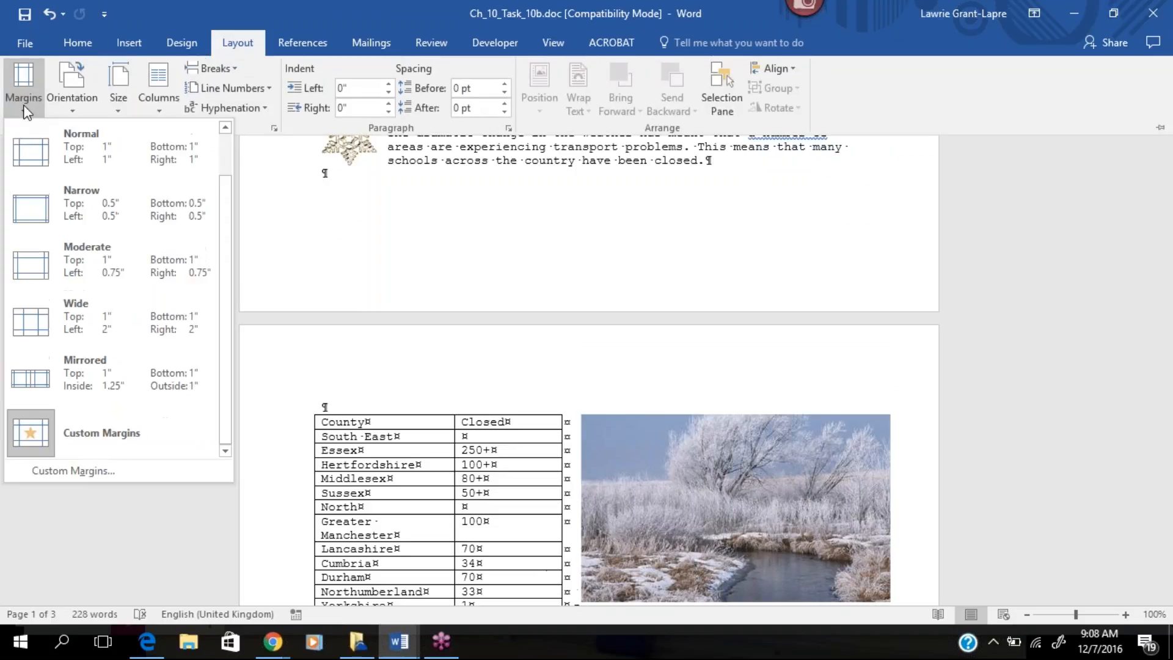
click(100, 152)
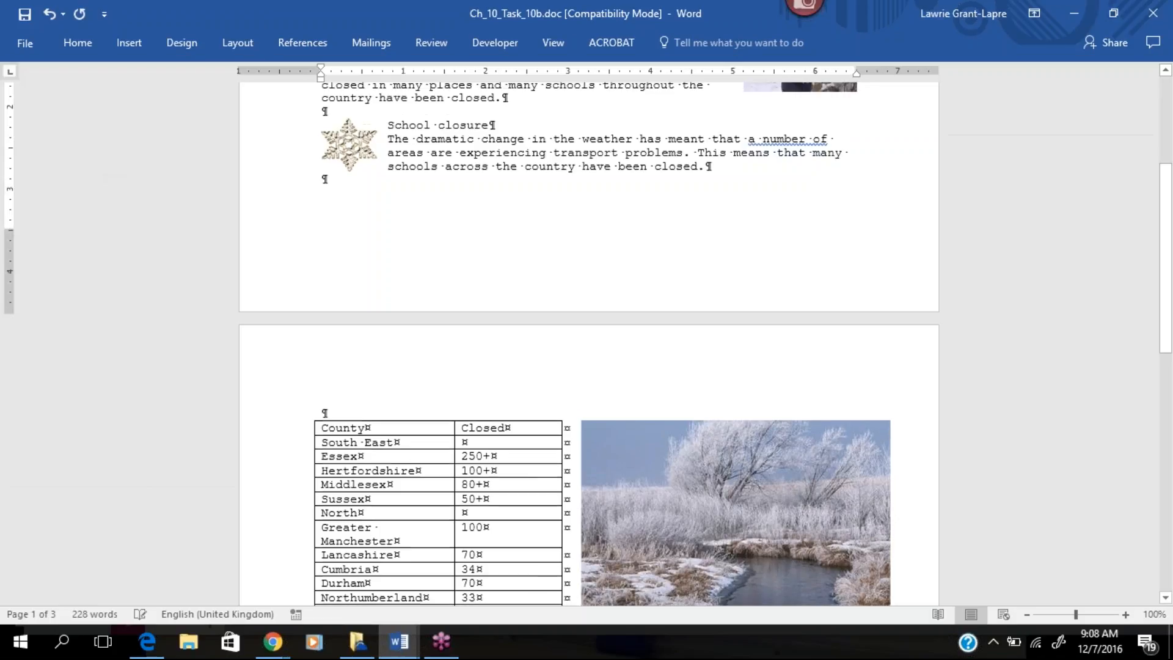
Step: Set custom margins for the whole document: 3 cm top and bottom, 3.5 cm left and right
click(241, 45)
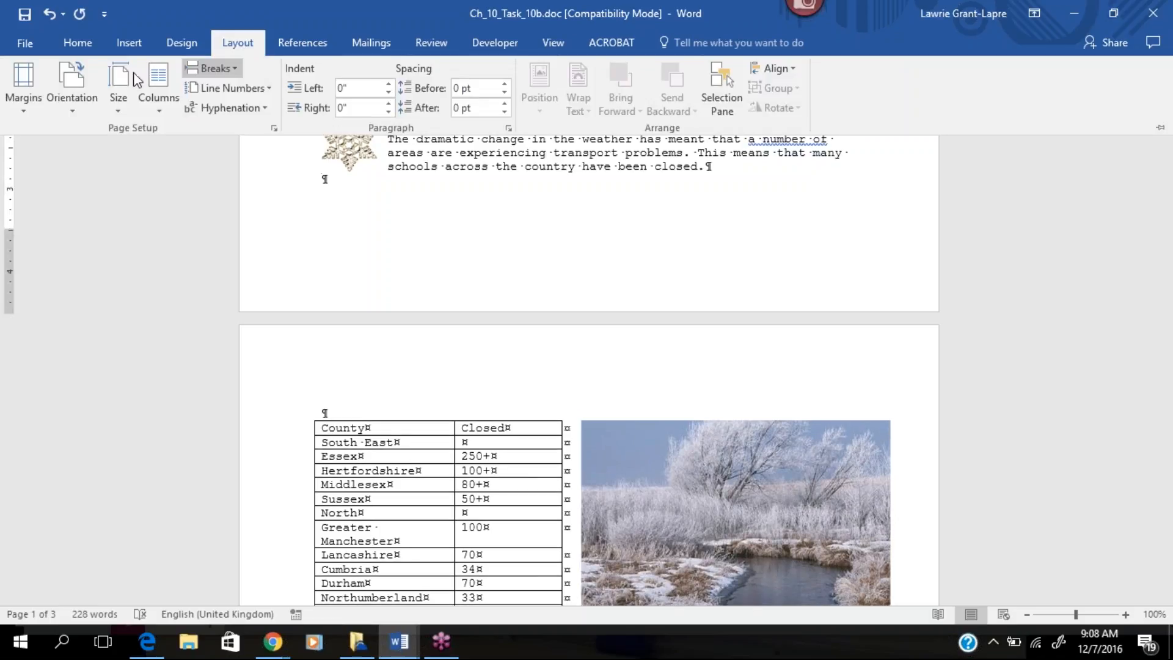
click(33, 103)
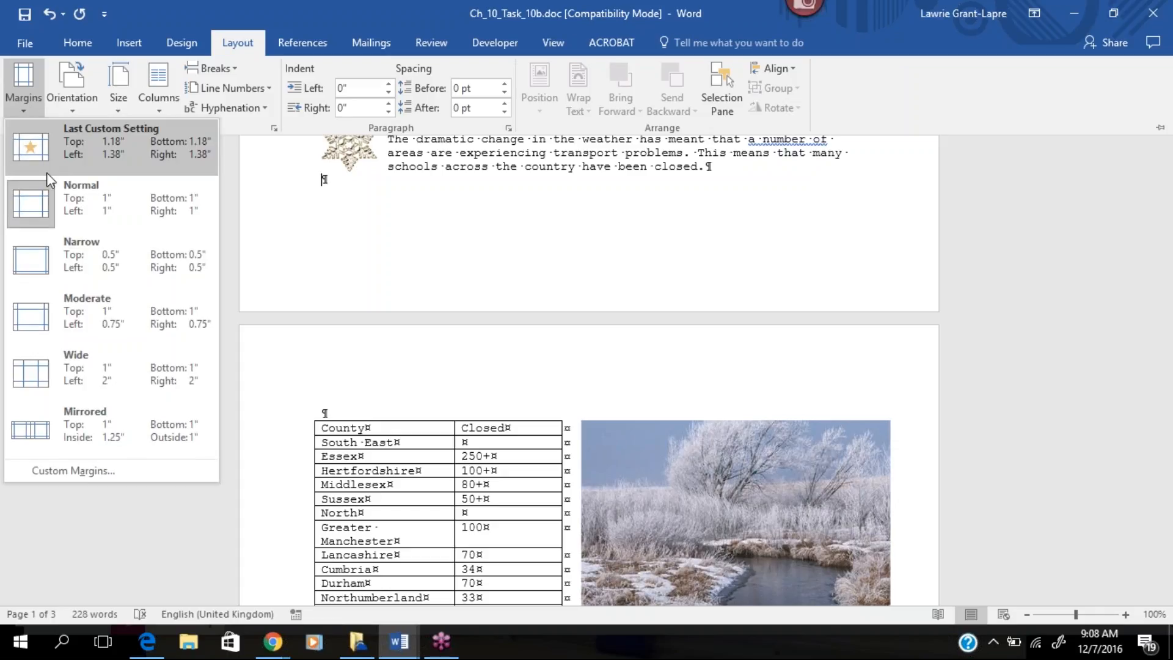
click(80, 472)
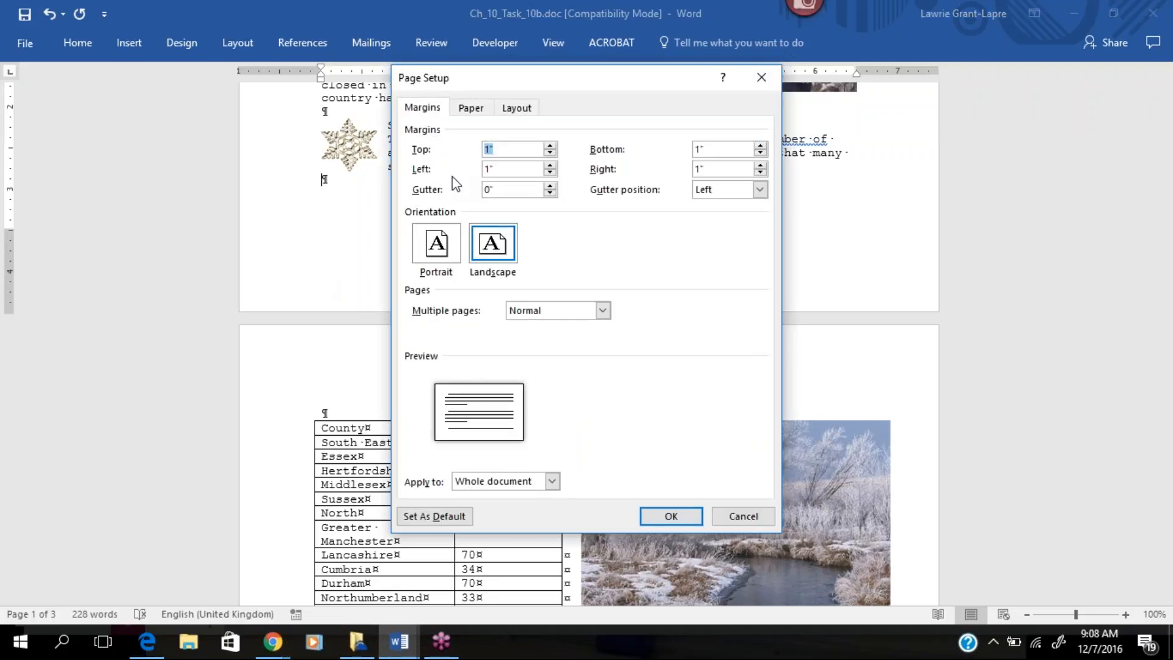
text(3cm)
key(Tab)
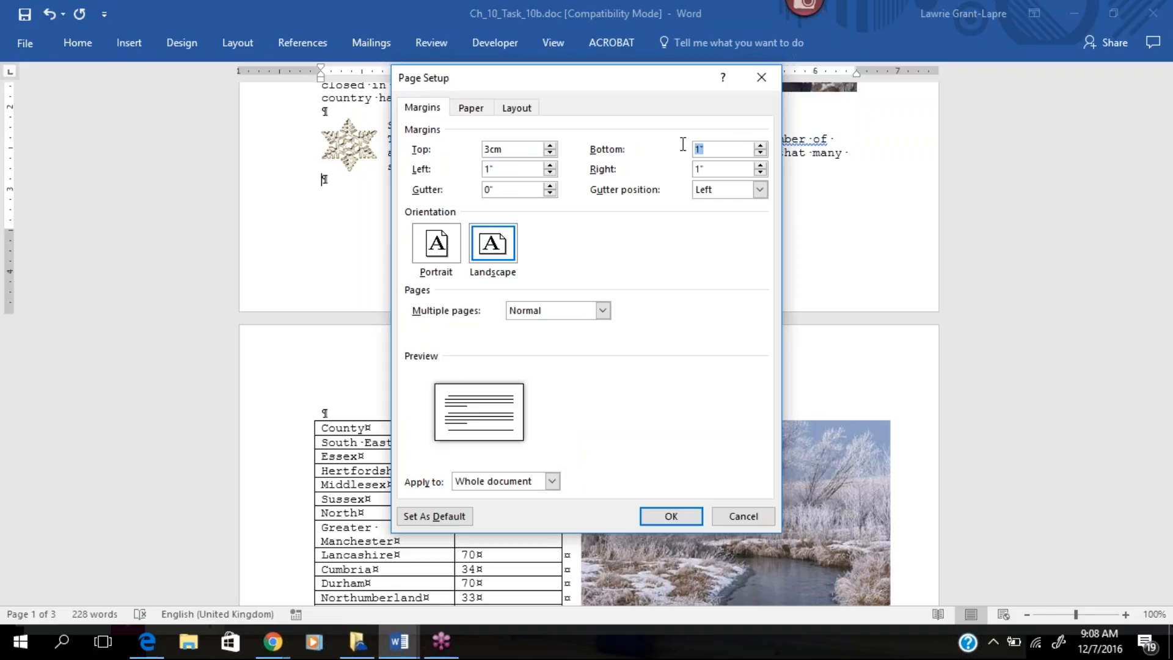
text(3cm)
double_click(496, 168)
text(3.5cm)
double_click(690, 171)
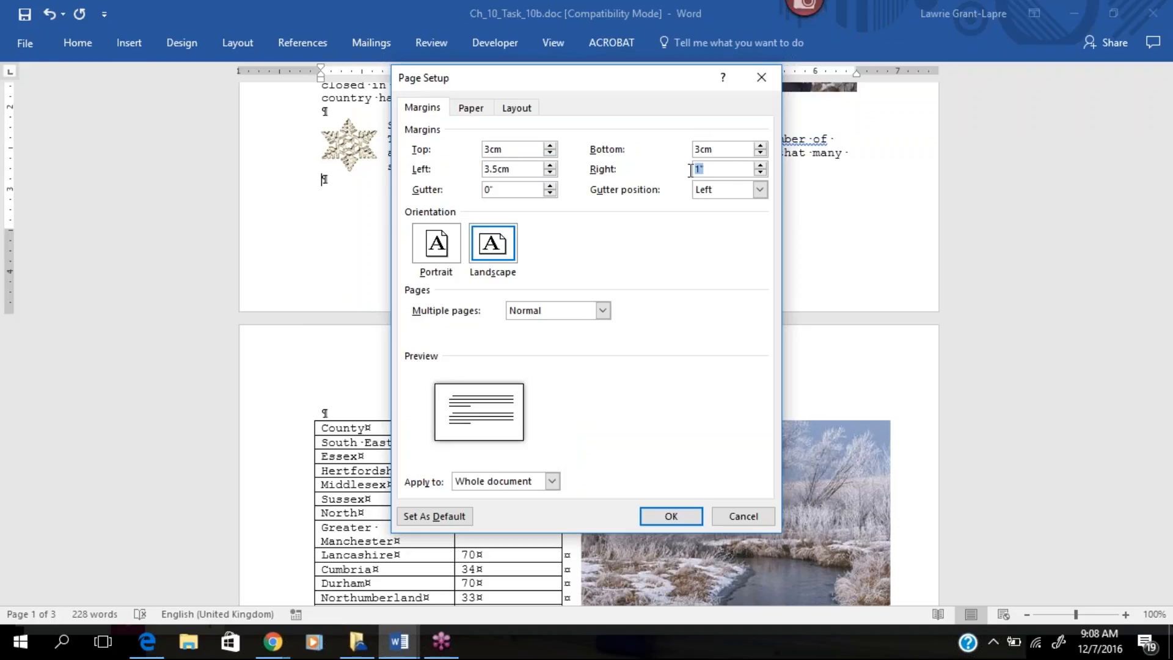
text(3.5cm)
click(653, 521)
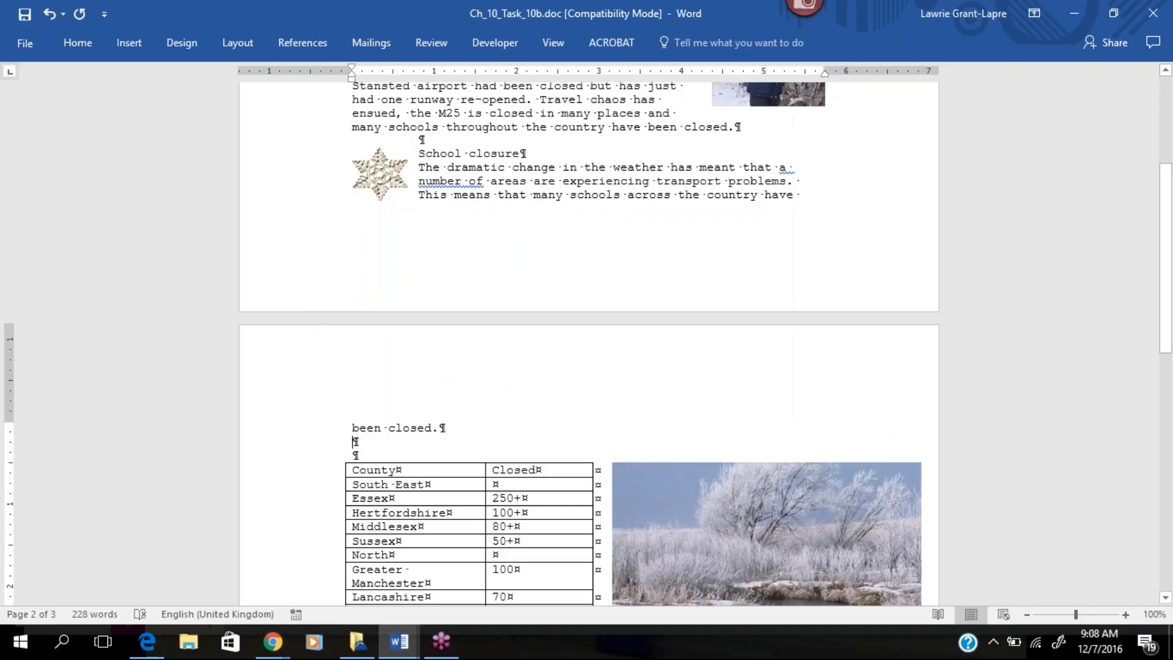
Step: Add the built-in Blank (Three Columns) footer to the winter weather document
drag(1162, 305, 1159, 257)
drag(1154, 259, 1121, 225)
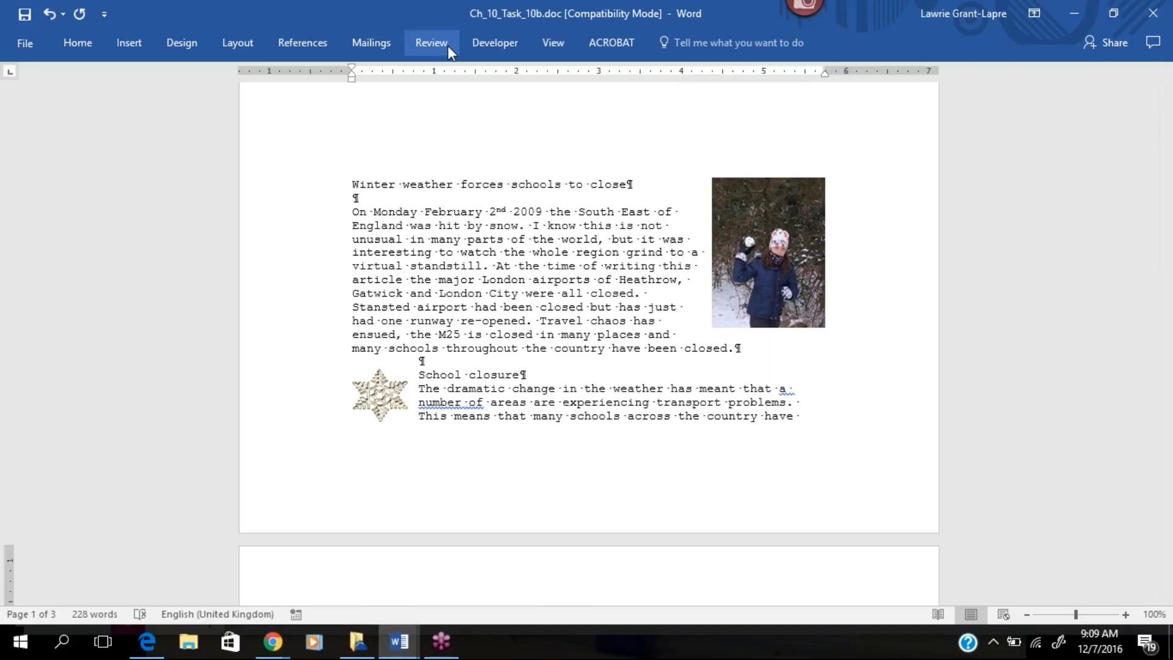
click(137, 43)
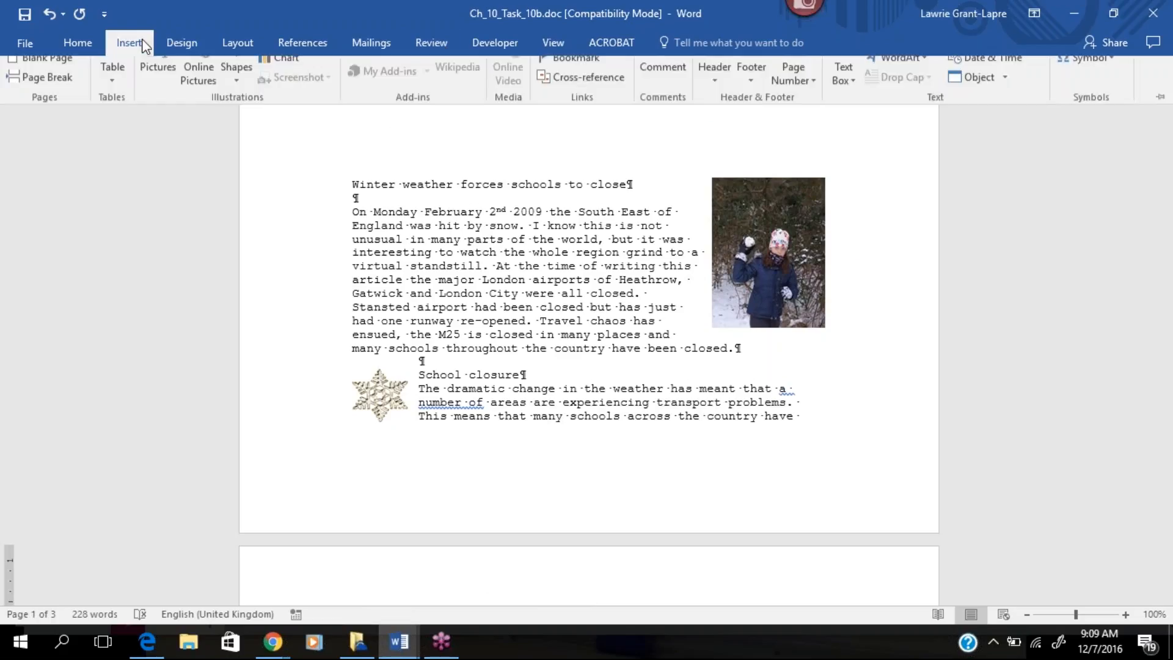
click(747, 109)
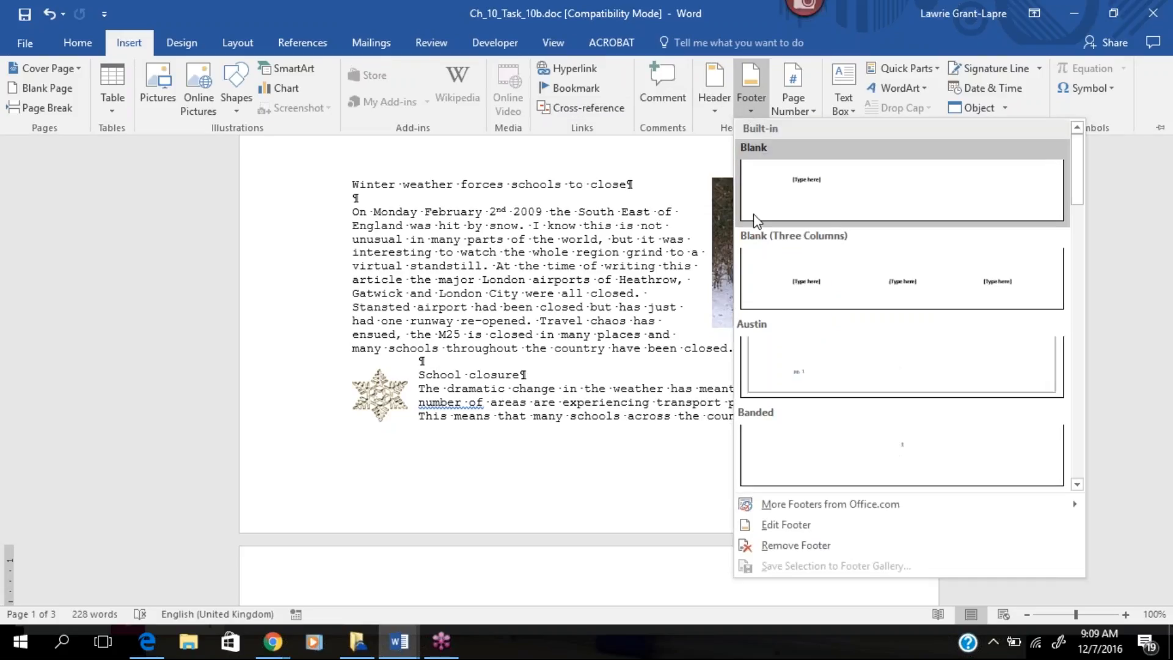
click(843, 278)
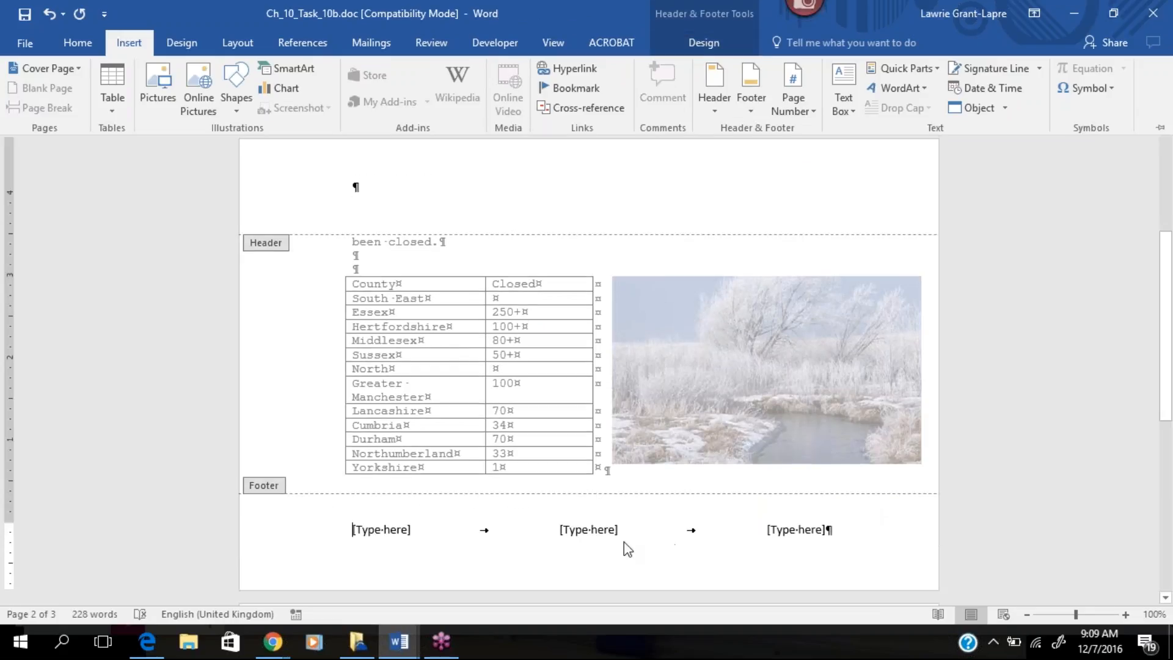
Step: Replace the footer's centre placeholder with a Plain Number page number at the current position
key(ctrl+F1)
click(600, 529)
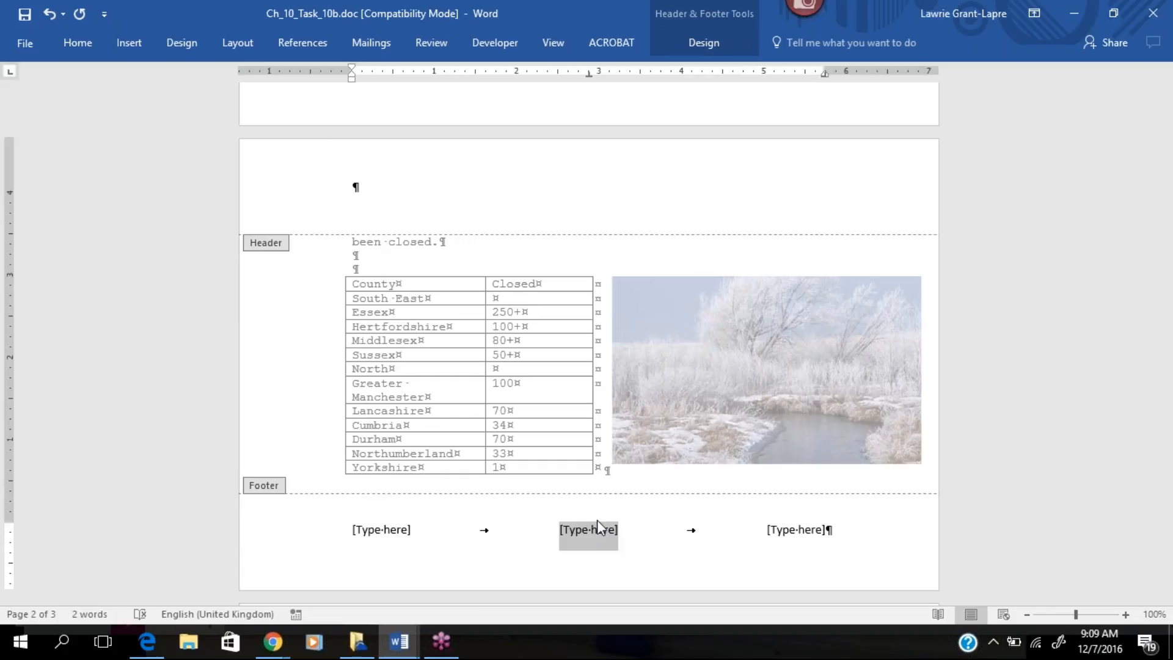
click(140, 52)
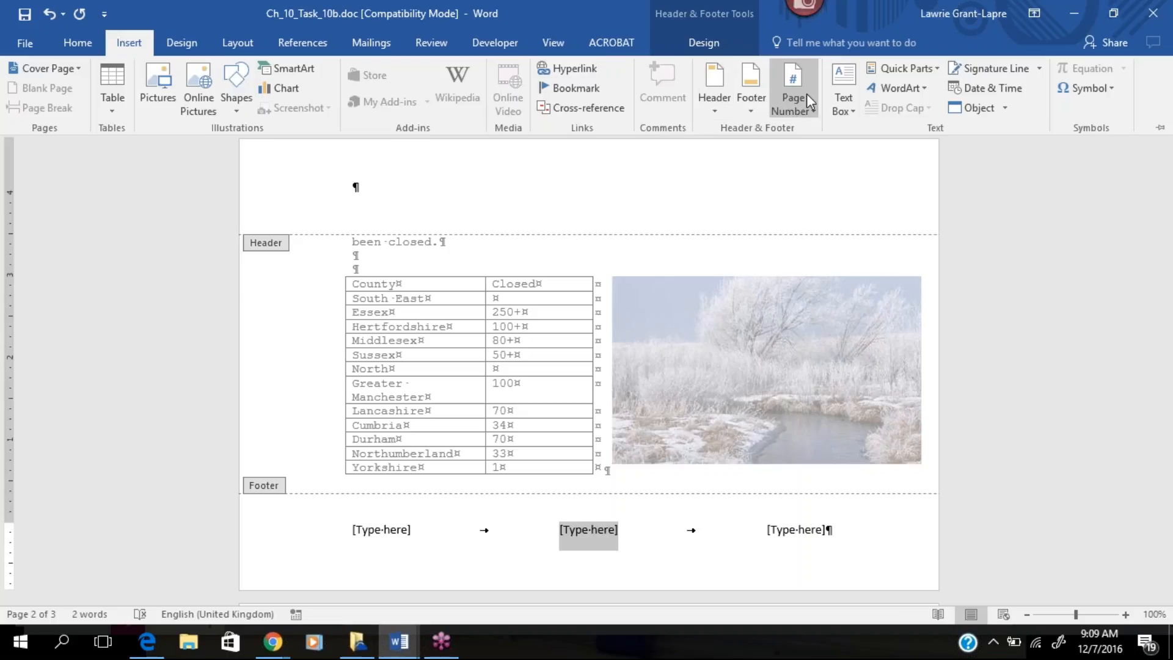
click(811, 115)
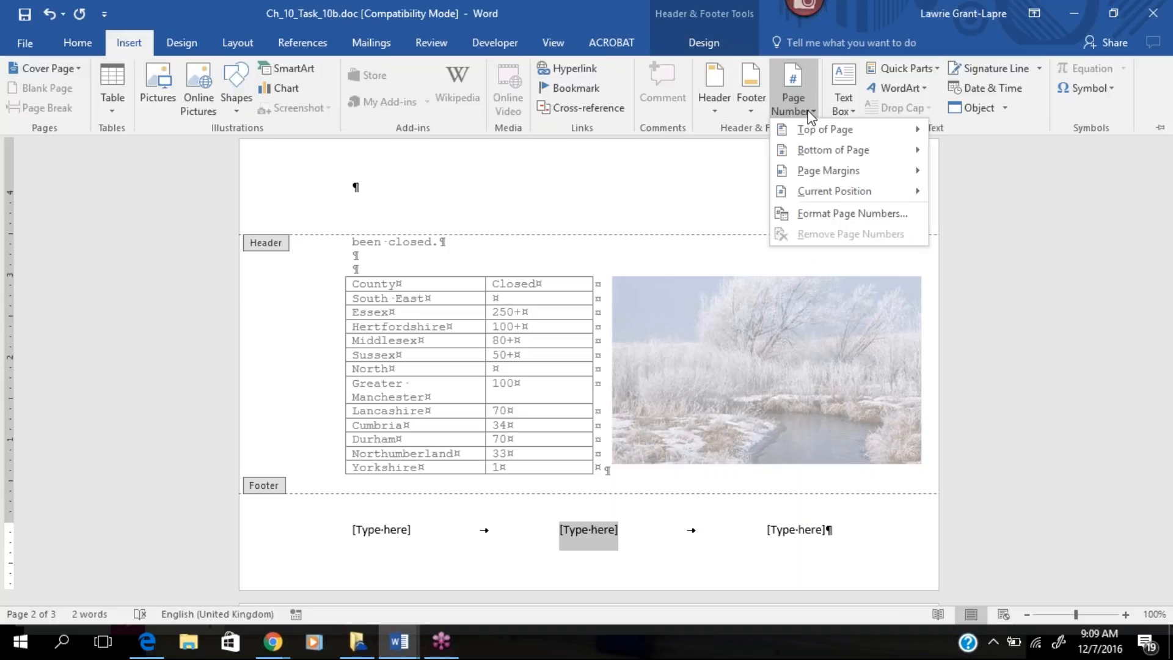
mouse_move(844, 190)
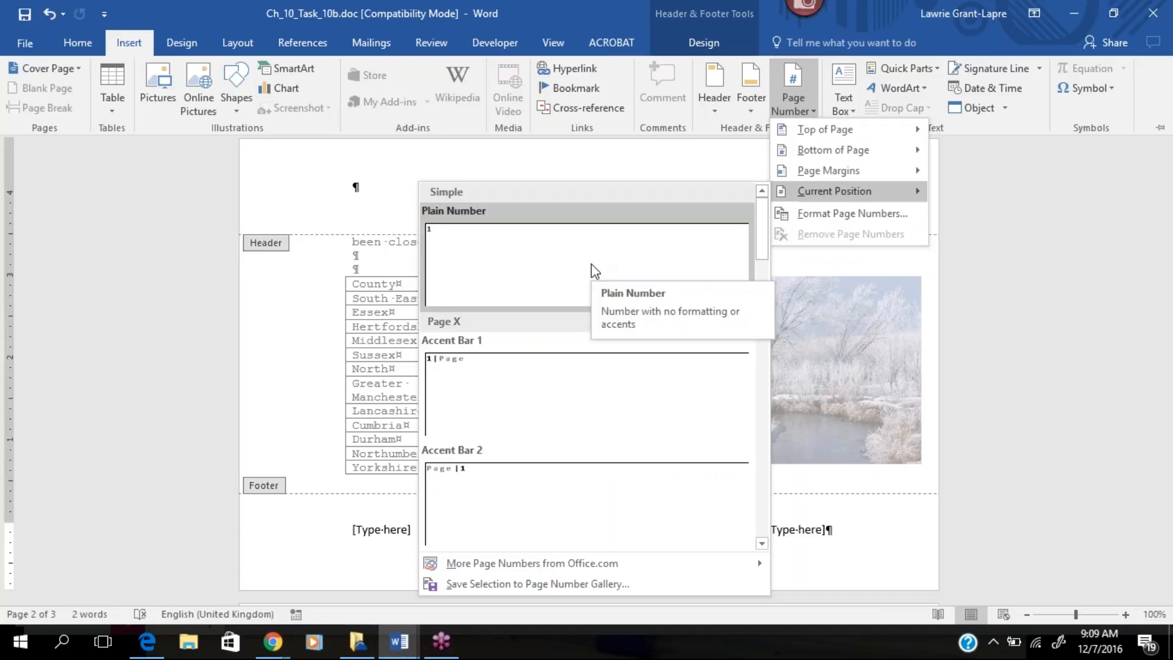
click(592, 271)
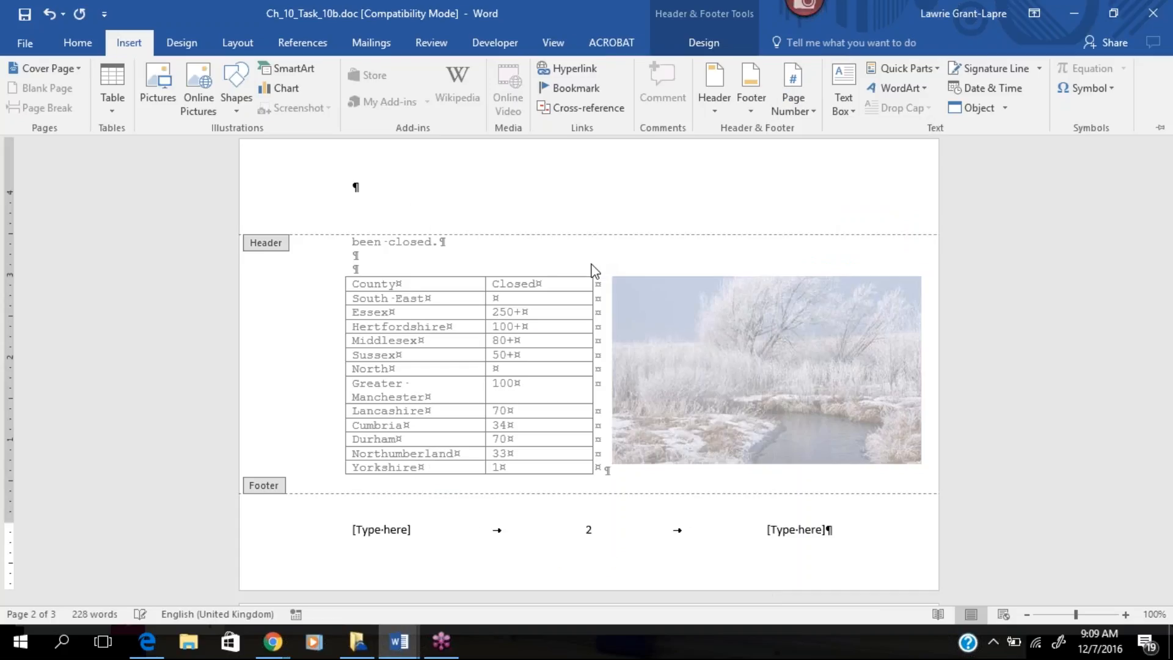
Step: Replace the footer's left placeholder with an automatically updating date and time in the 07/12/2016 09:09 format
click(413, 530)
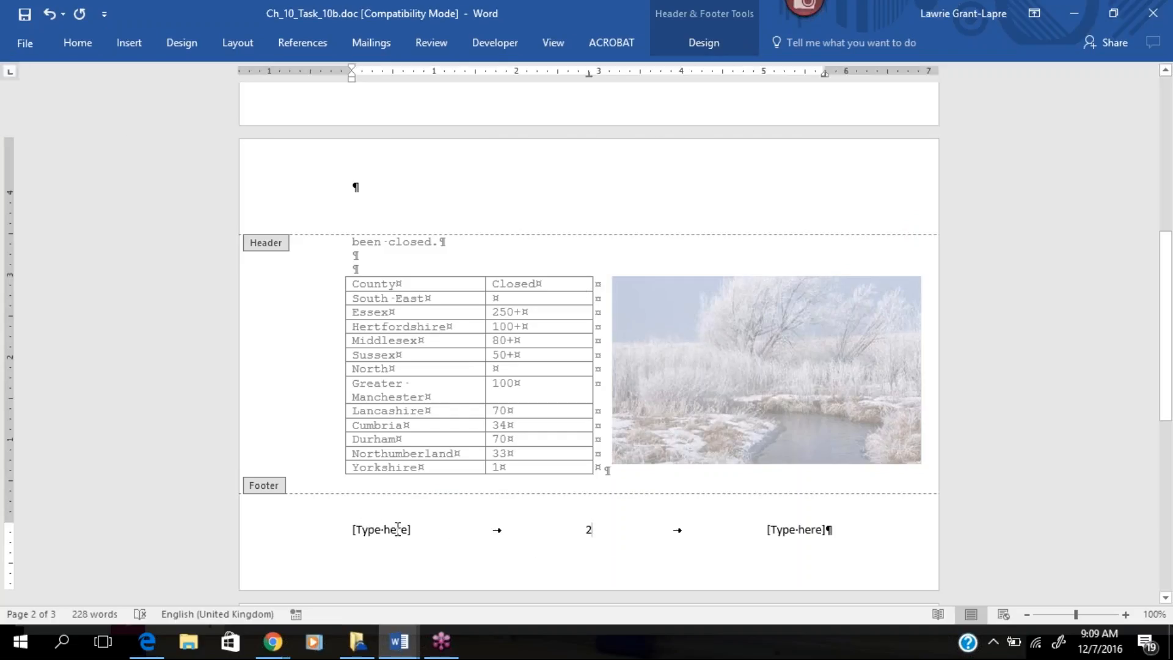
click(361, 533)
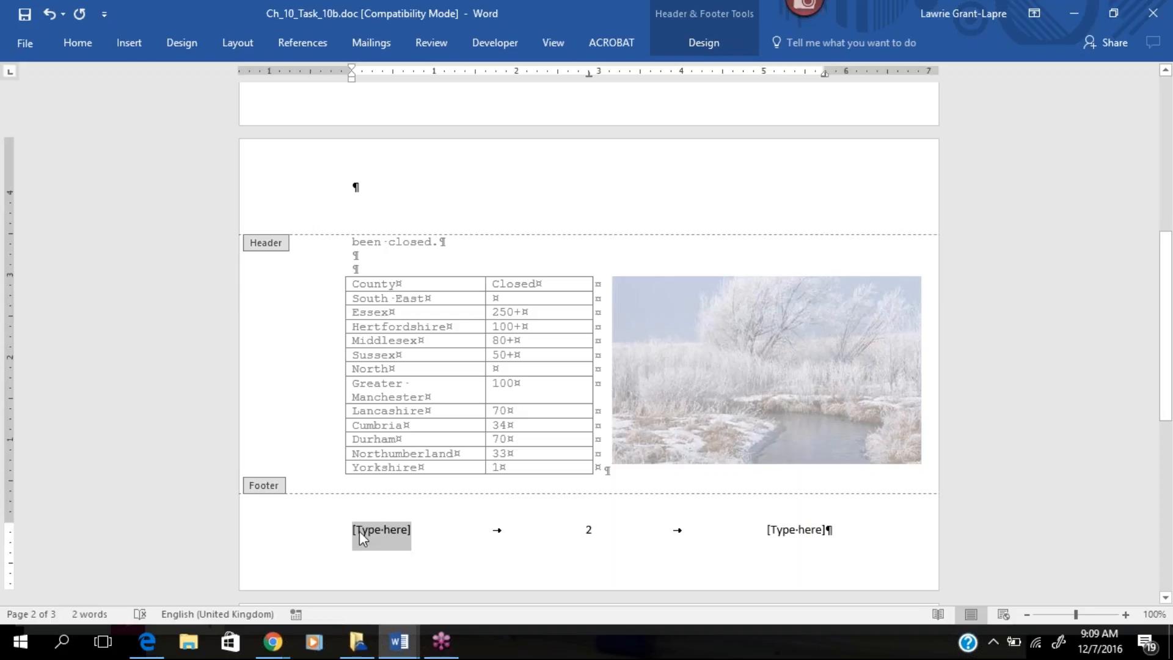
click(136, 41)
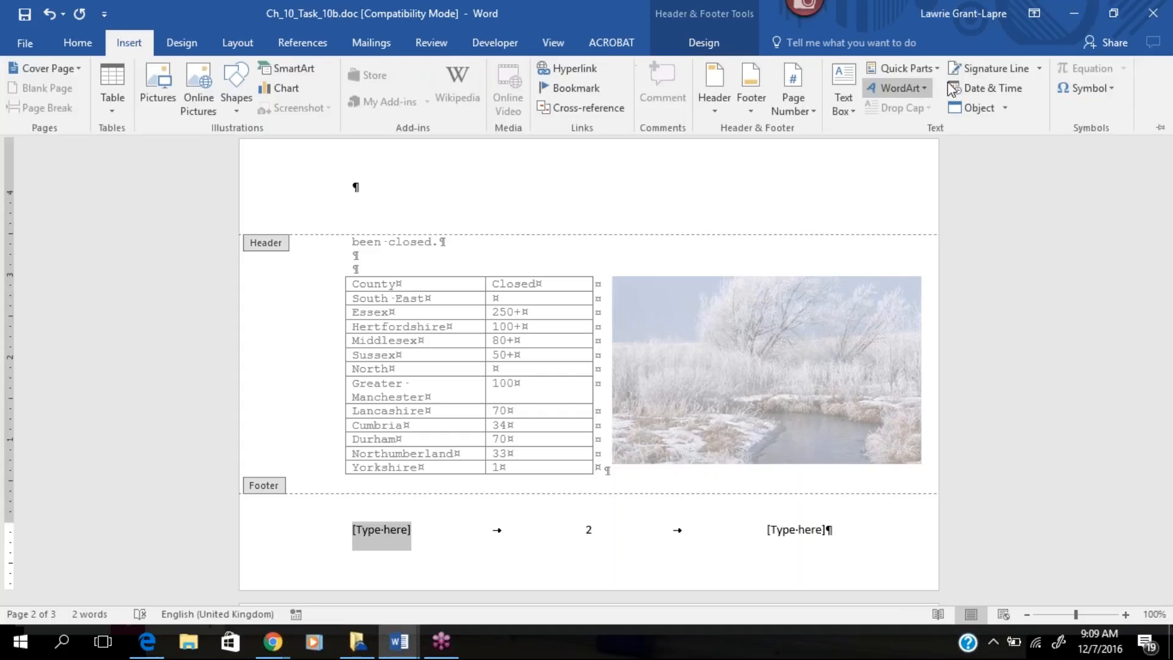
click(1008, 93)
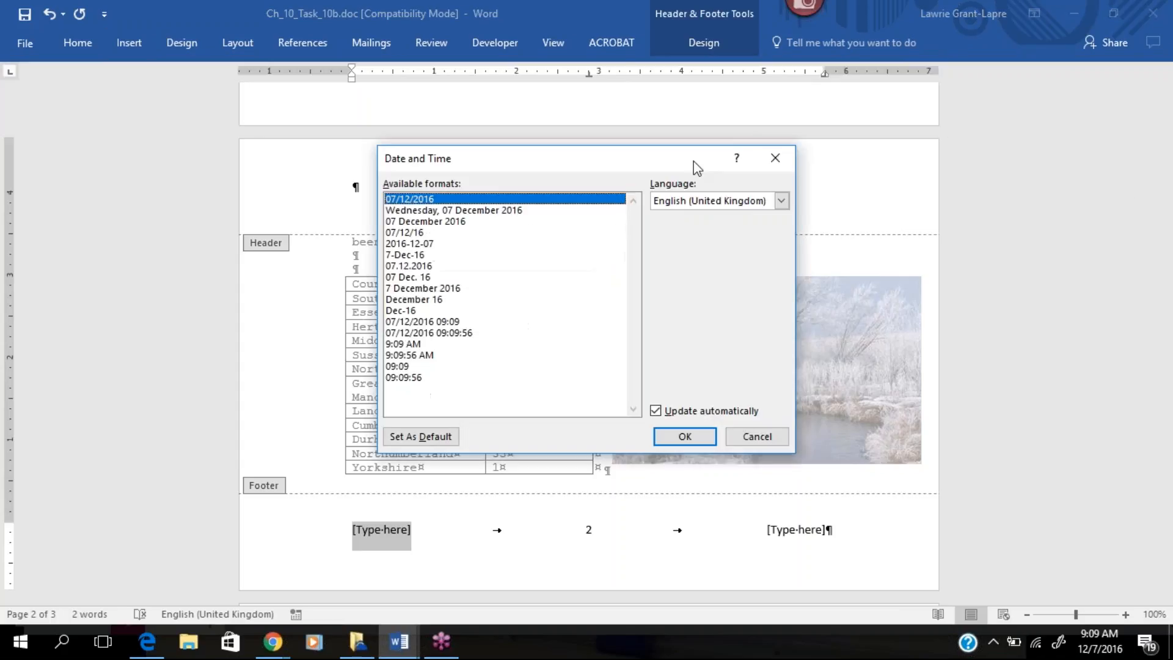
click(655, 411)
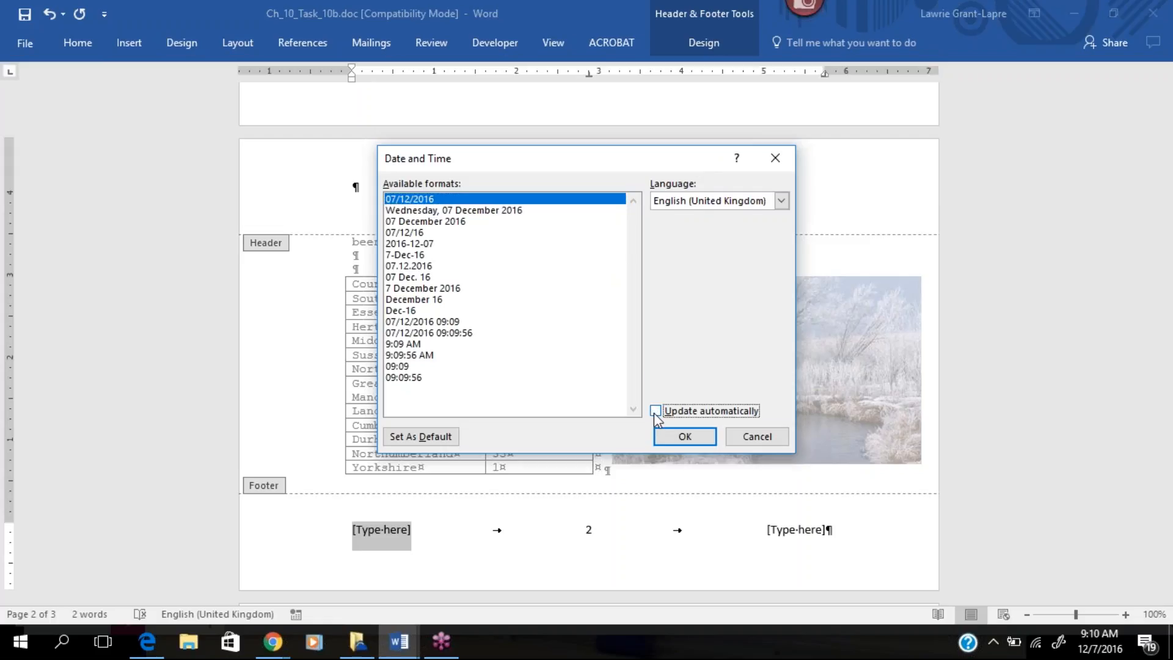
click(447, 324)
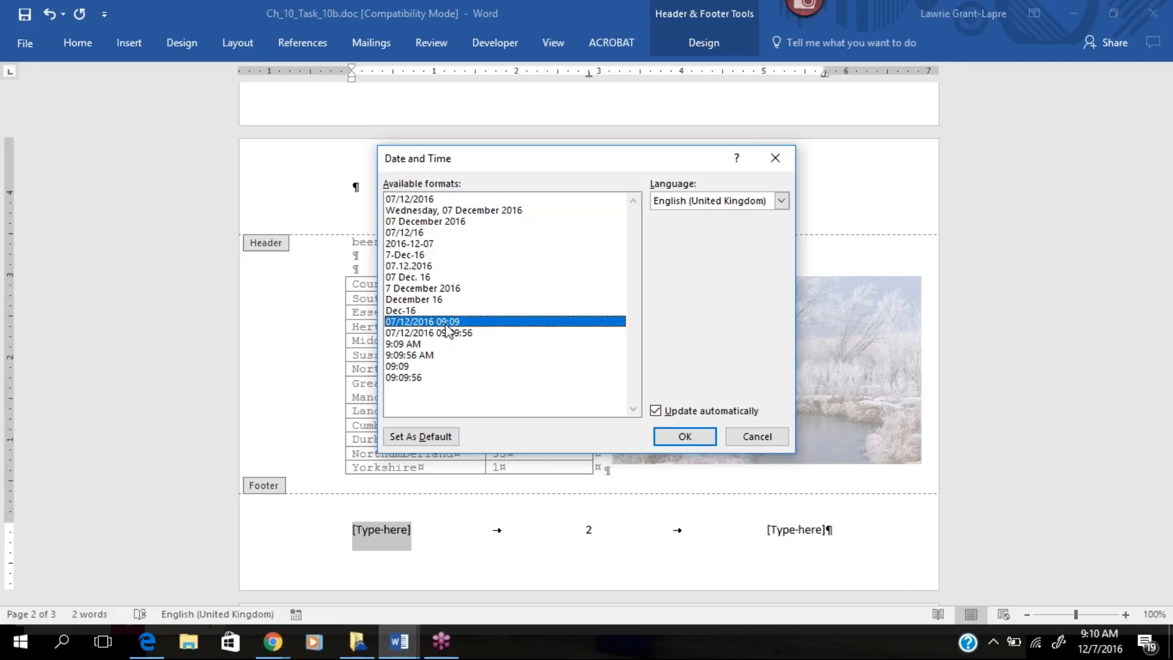
click(685, 436)
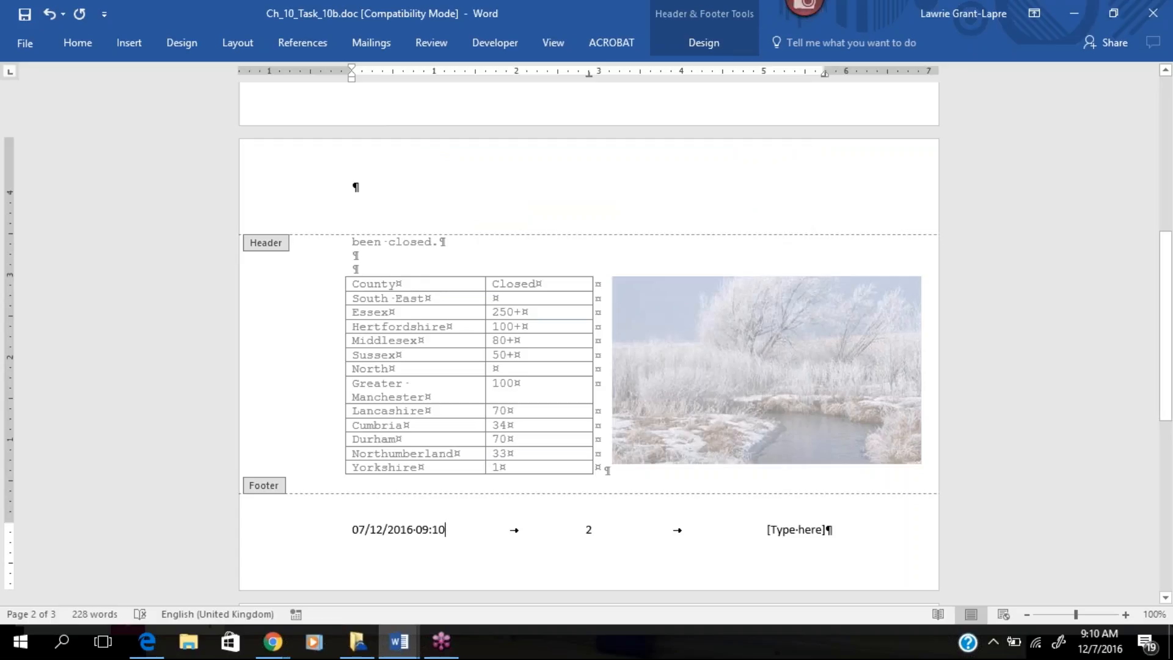
Step: Replace the footer's right placeholder with a FileName field, format (none), without the file path
click(781, 530)
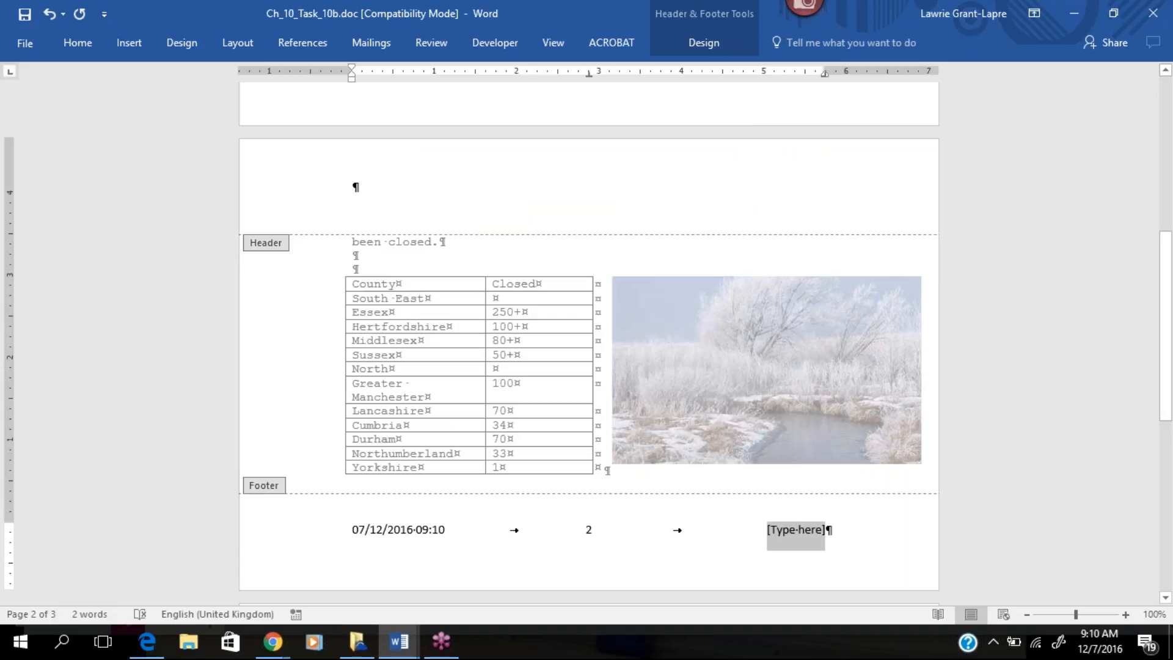
click(133, 44)
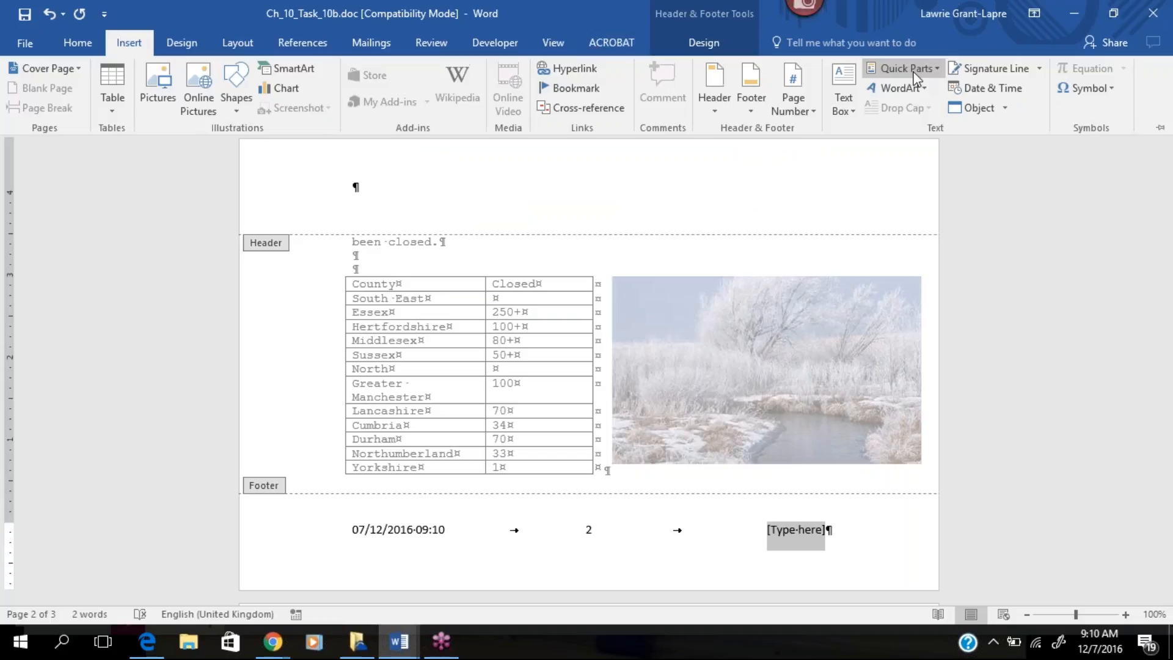
click(938, 69)
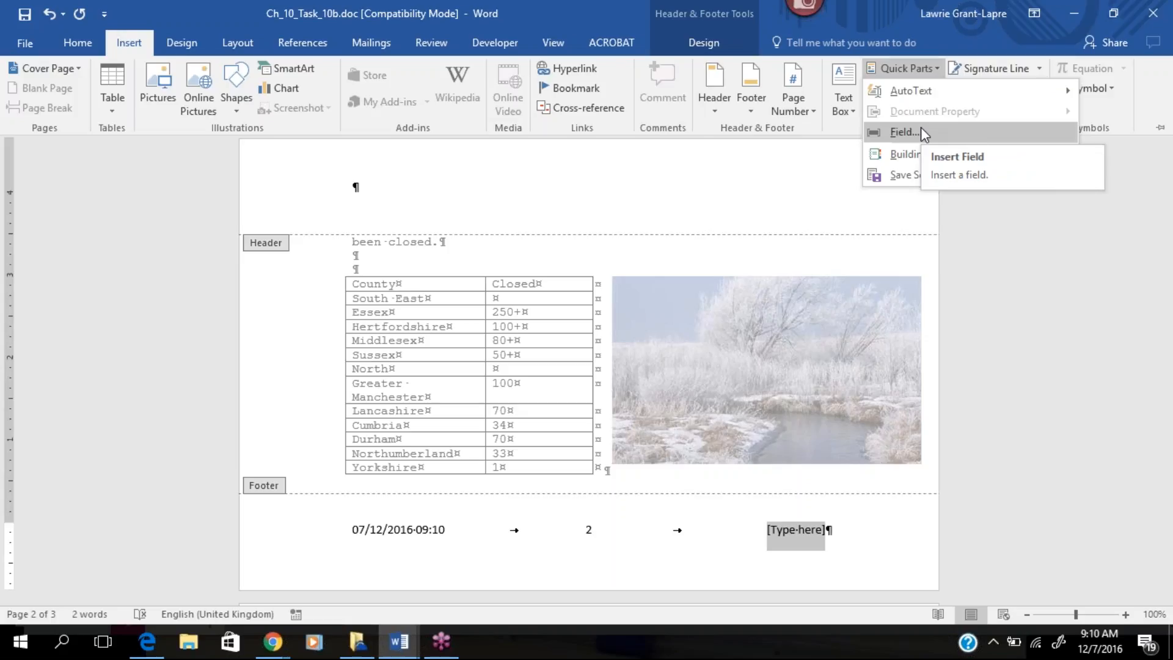
click(922, 130)
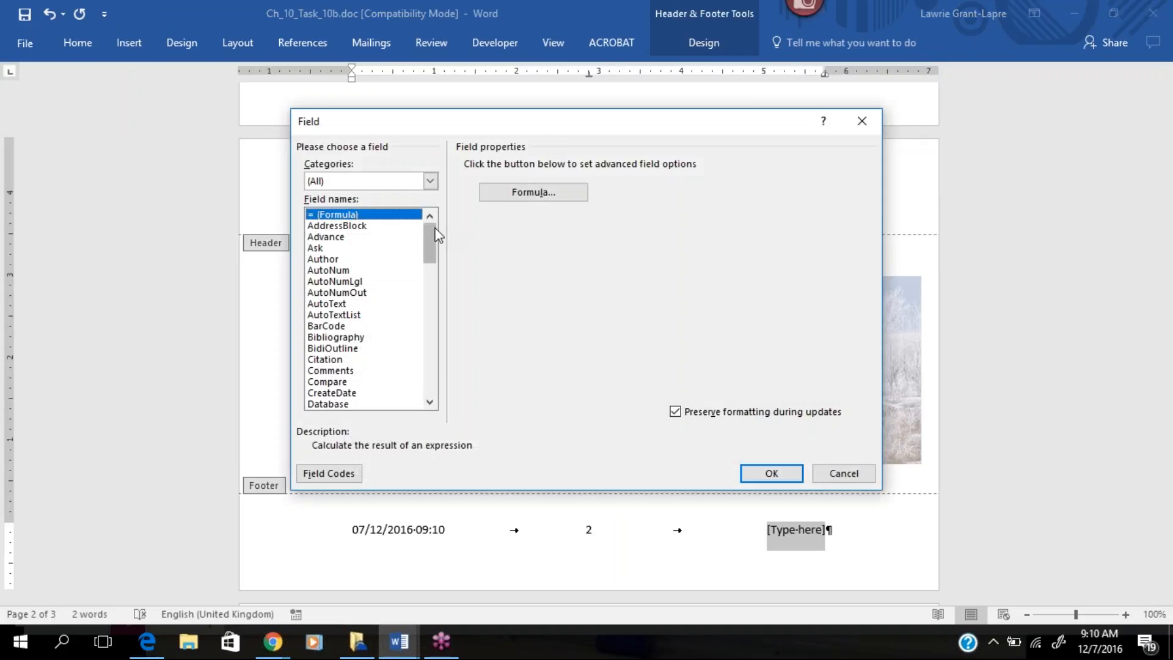
drag(435, 230, 431, 276)
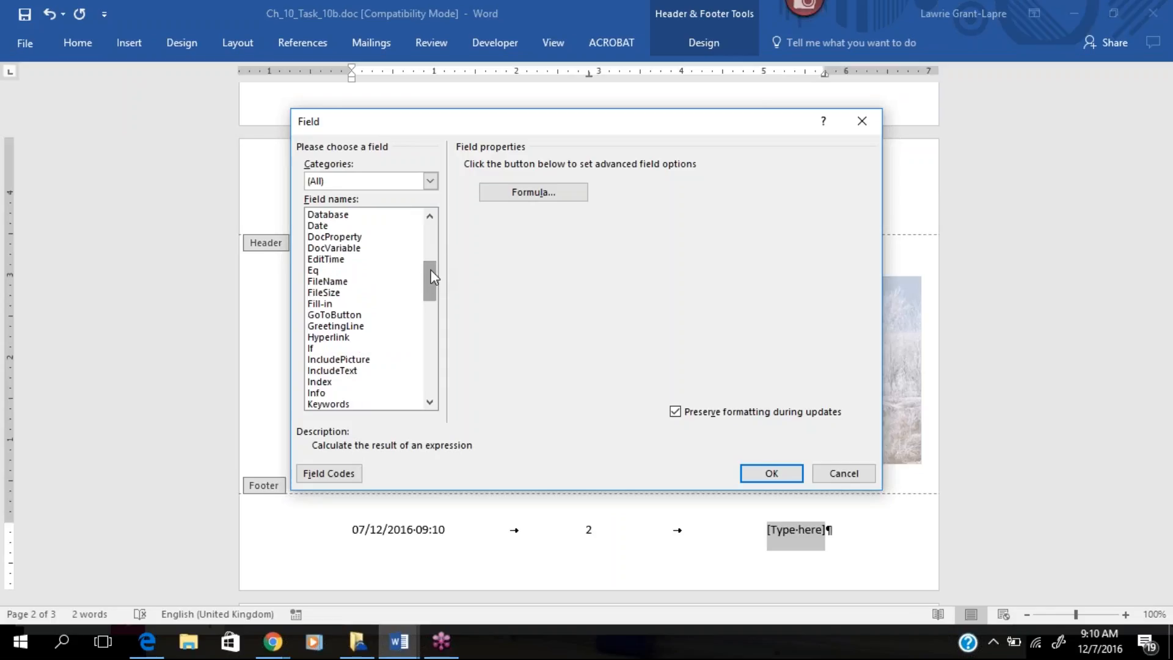
click(331, 283)
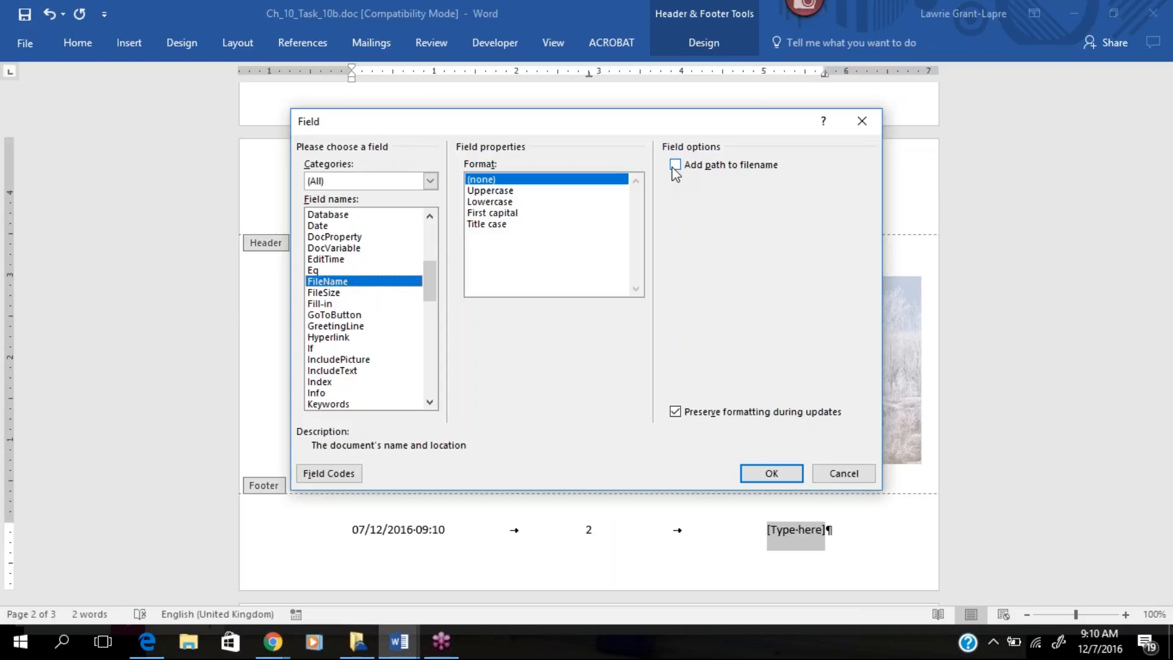
click(762, 474)
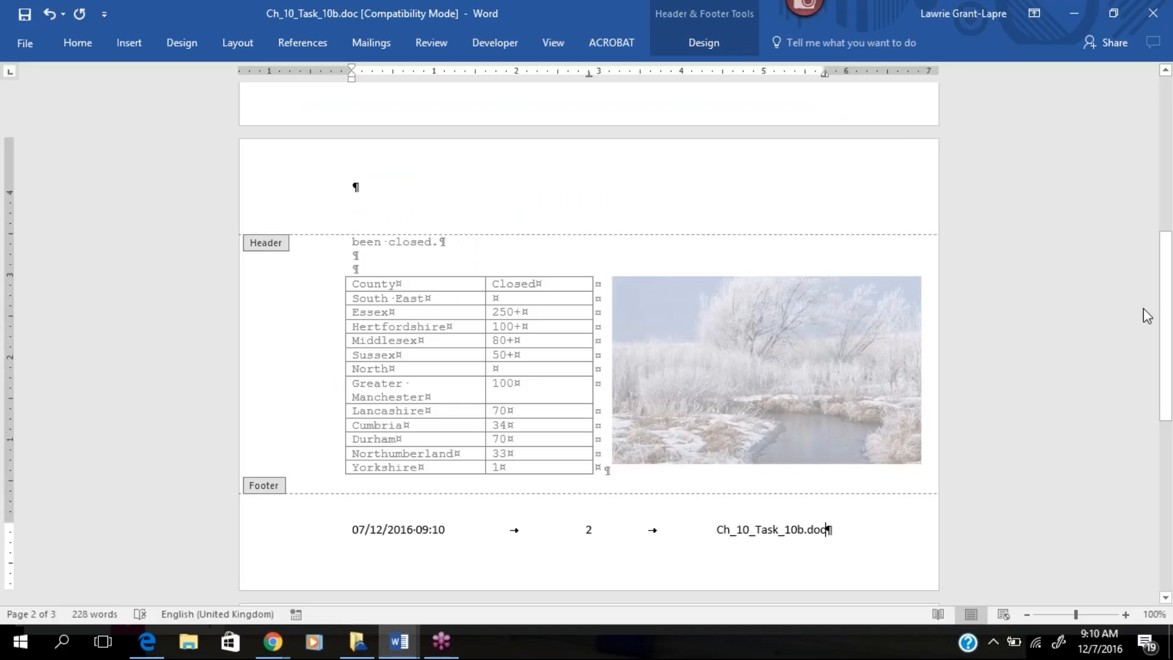
Step: Add the built-in Blank (Three Columns) header to the document
mouse_move(1164, 322)
mouse_down()
mouse_move(1165, 335)
mouse_move(1165, 315)
mouse_up()
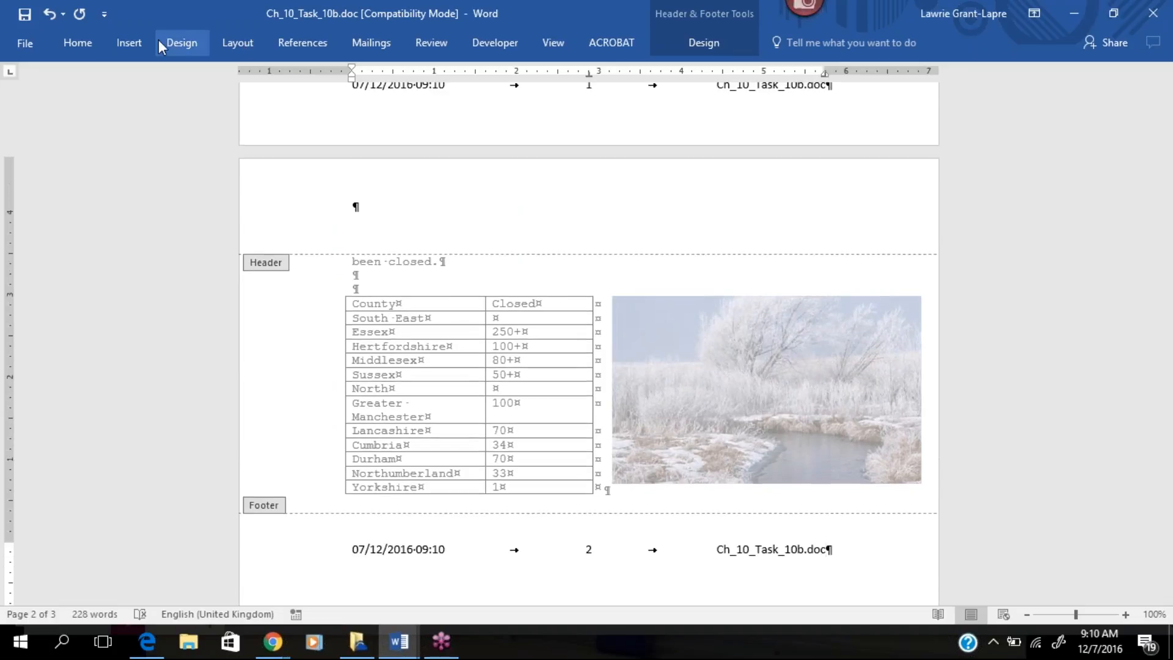
click(137, 39)
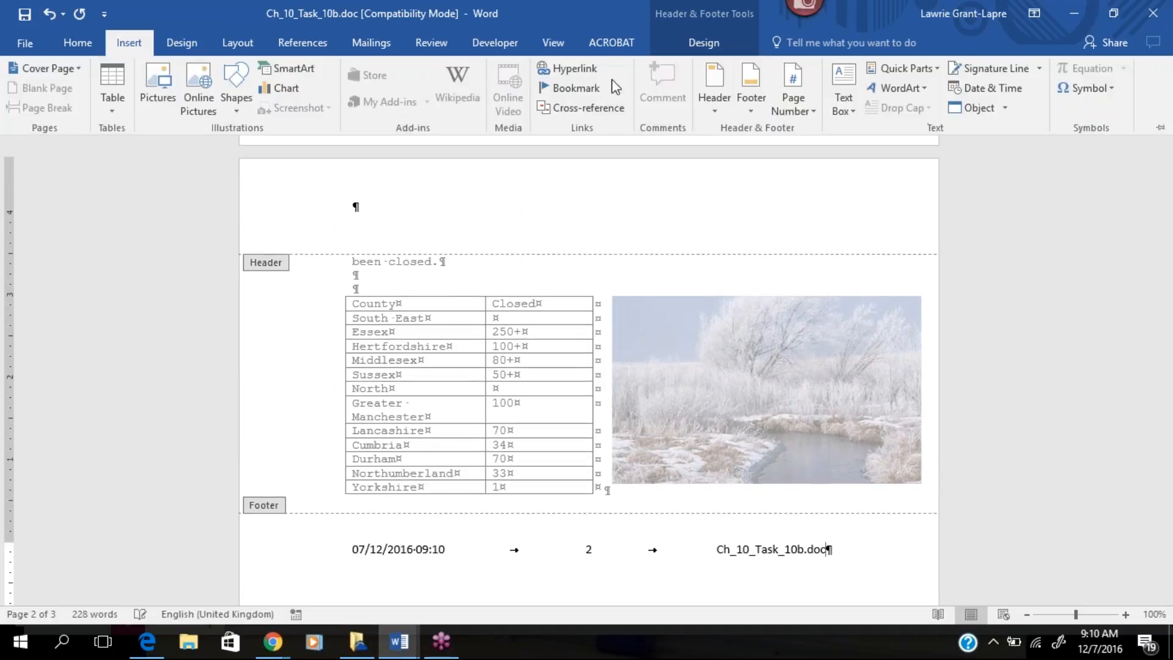
click(716, 111)
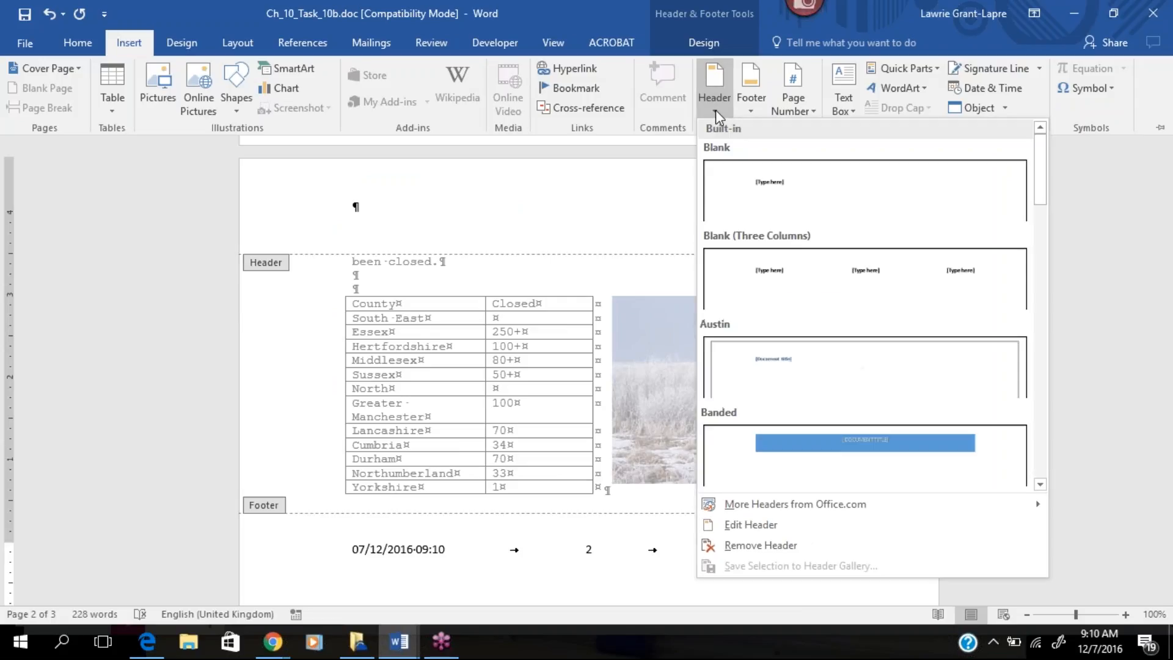
click(793, 273)
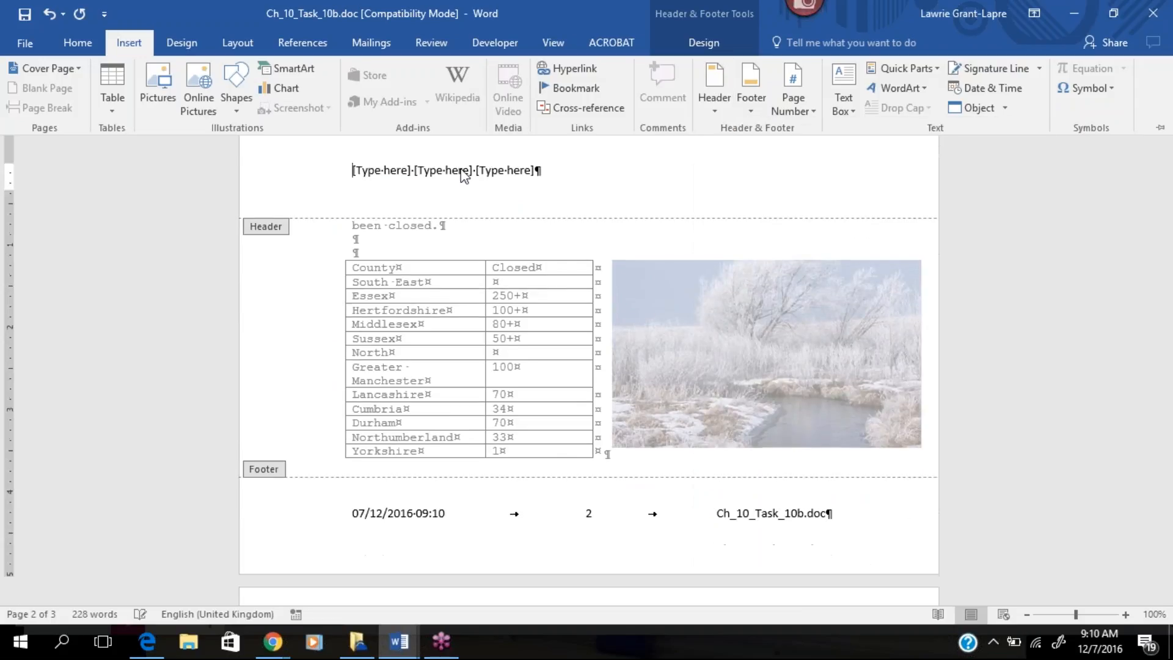
Step: Delete the third and second text placeholders from the header
click(499, 174)
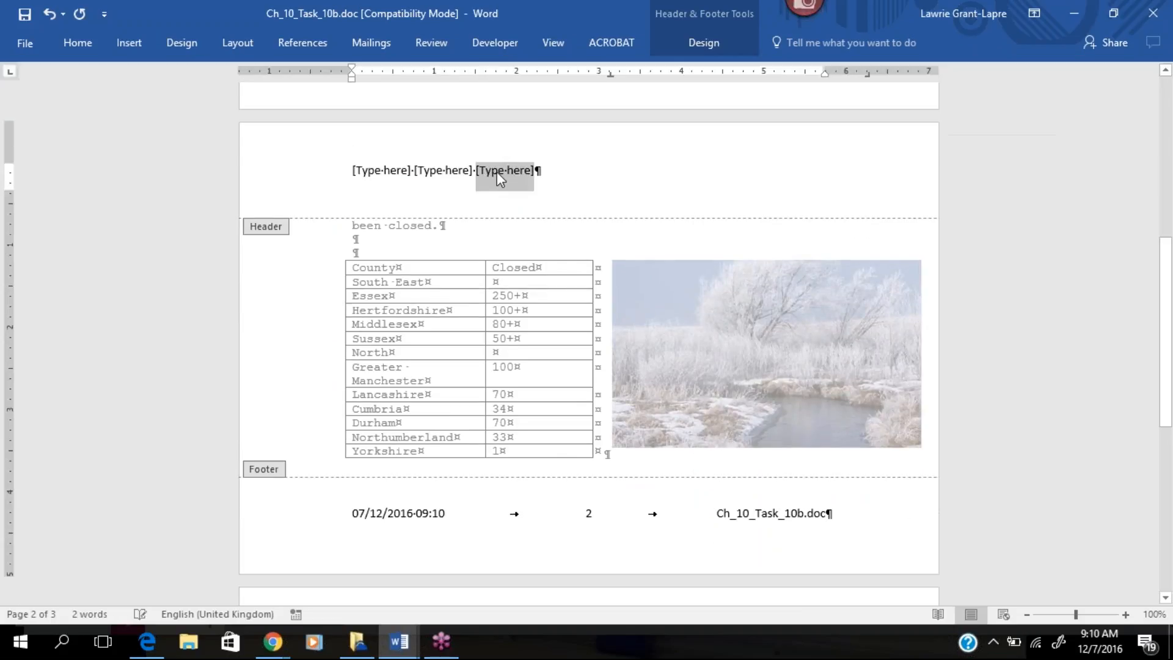
key(Delete)
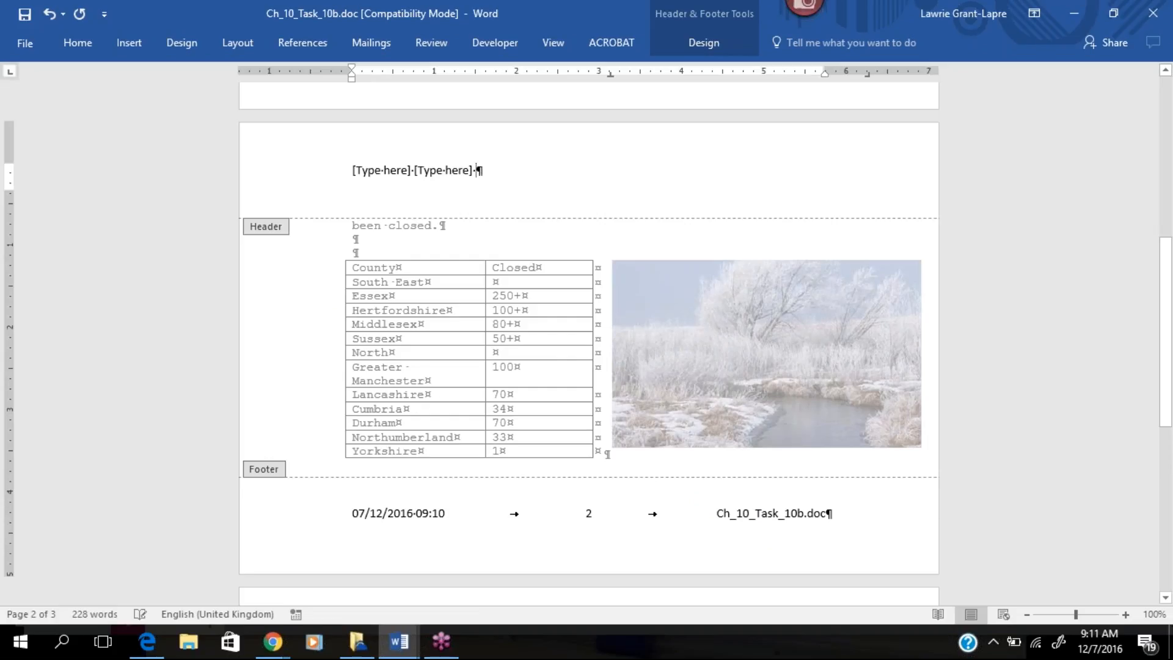
click(464, 169)
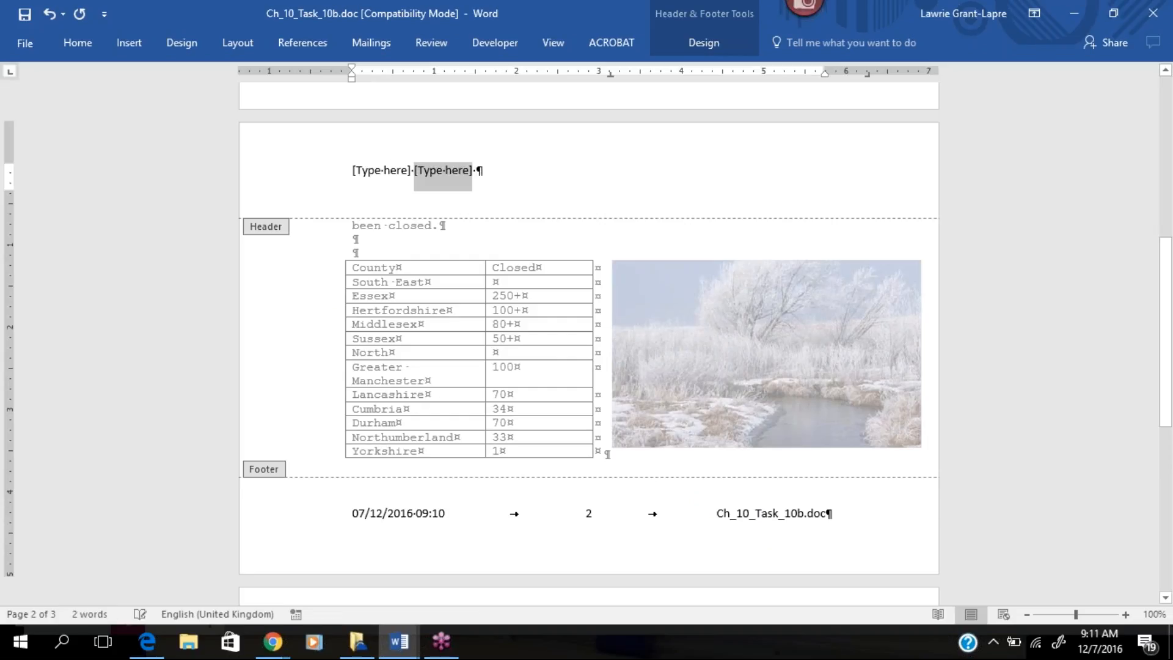
key(Delete)
Step: Enter the author's name in the remaining header placeholder and return to the document body
click(389, 171)
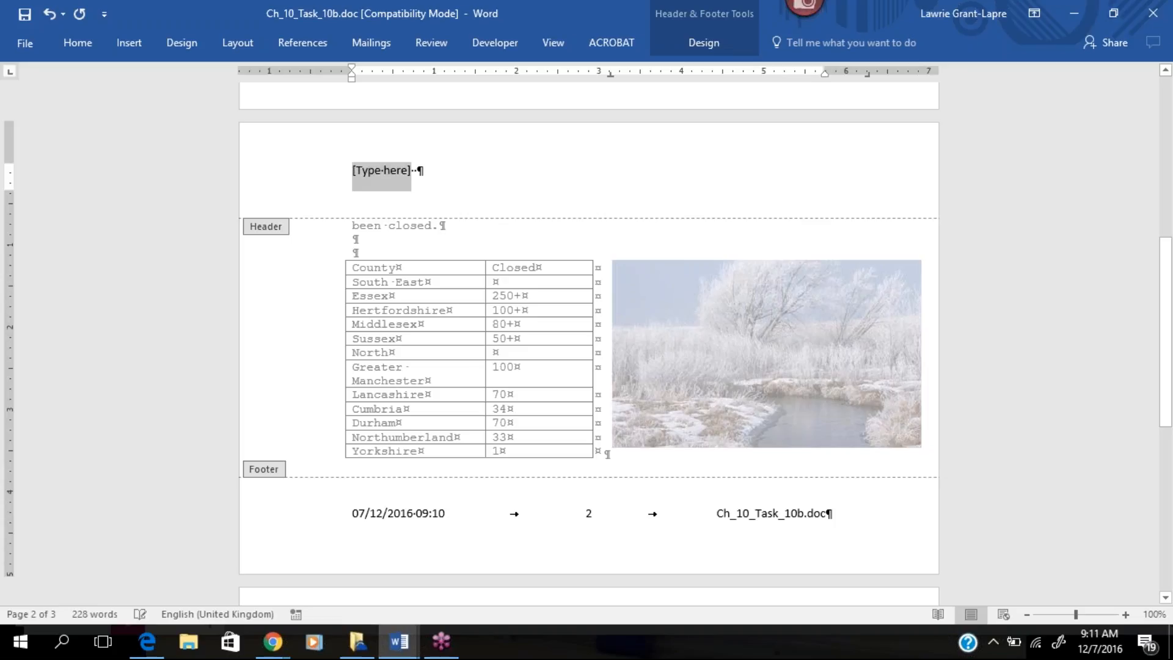
text(Mr Lawrie)
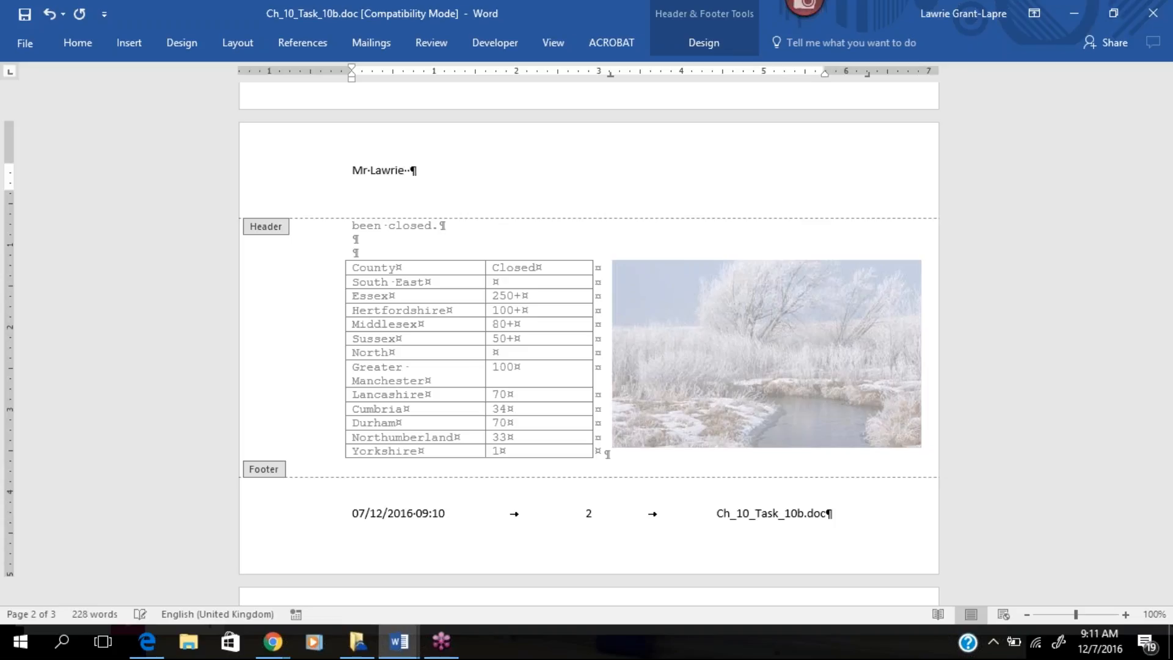
click(410, 206)
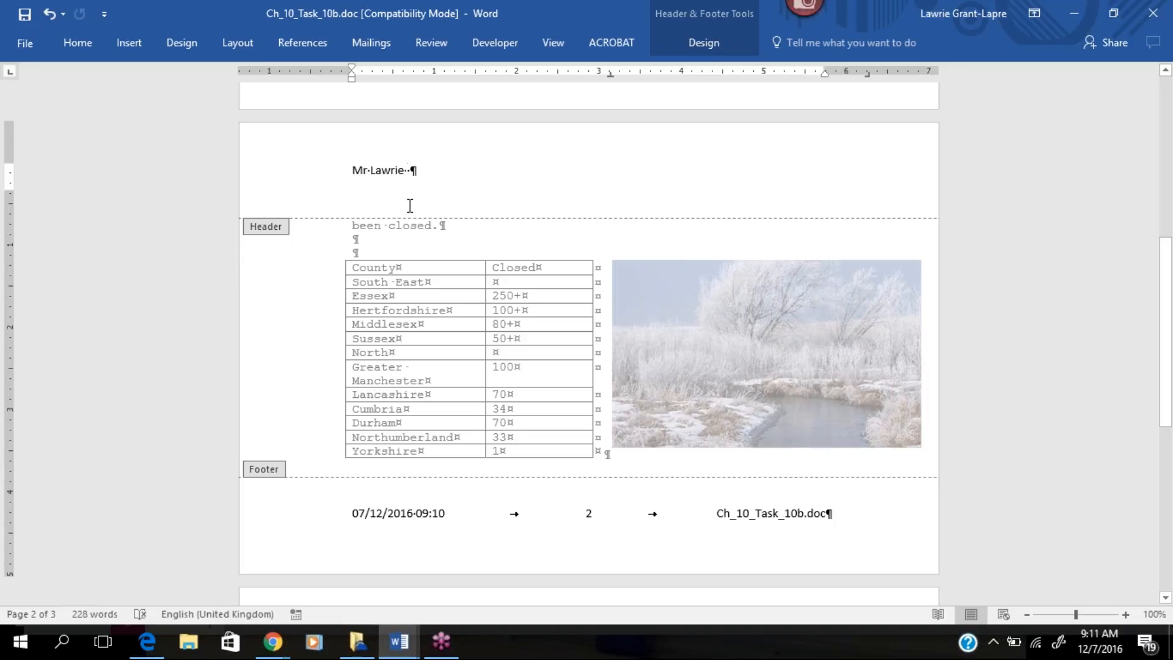
double_click(298, 255)
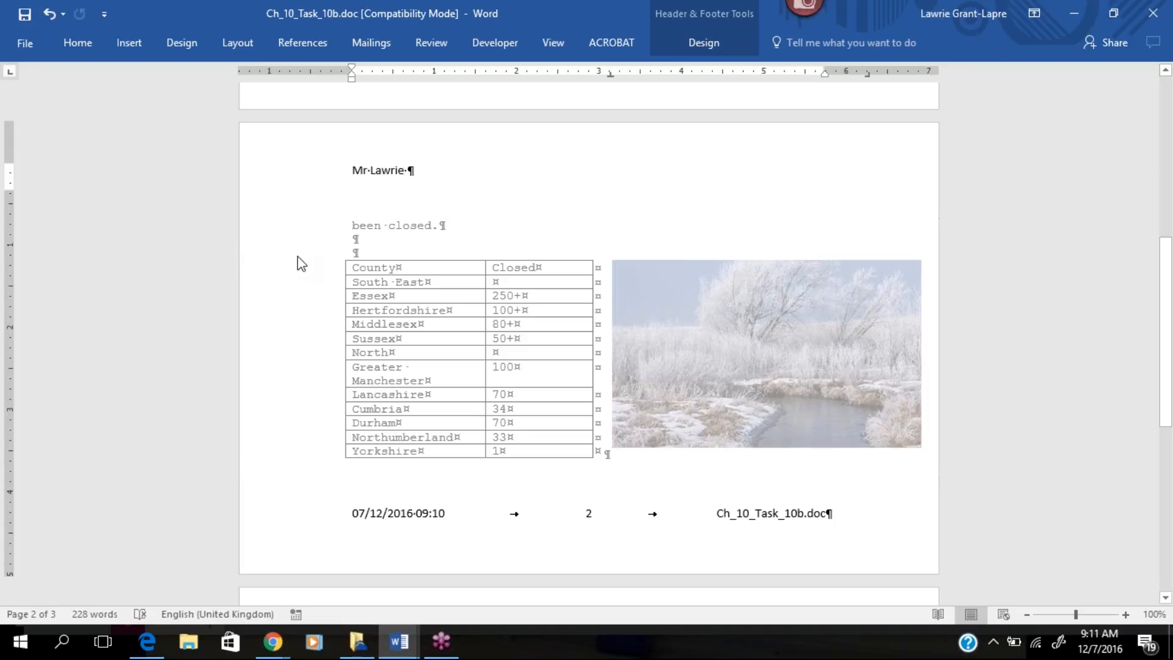
drag(1167, 340, 1143, 157)
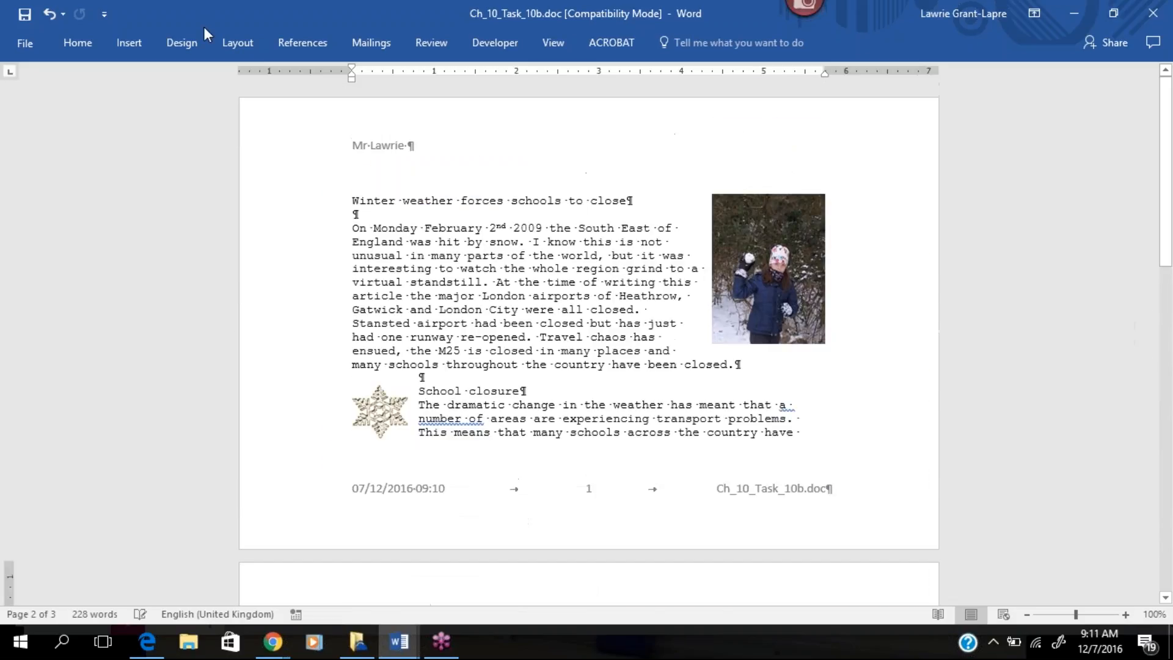
Step: Apply custom margins of 1.18" top and bottom and 1.38" left and right, in landscape orientation, to the whole document
click(222, 45)
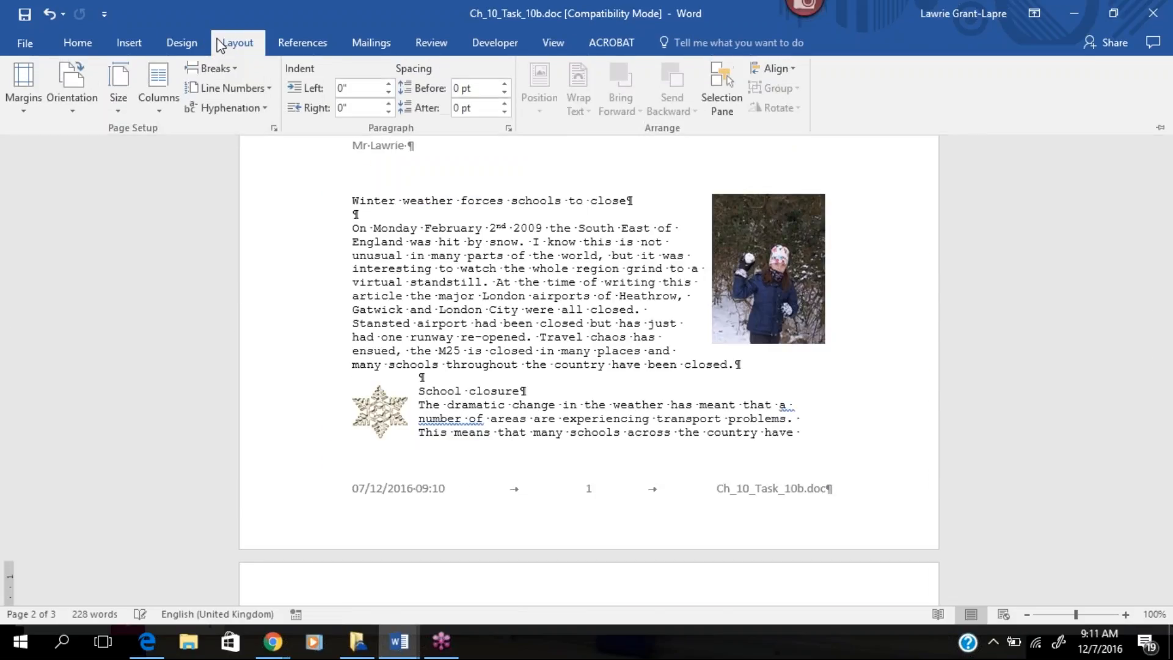
click(28, 105)
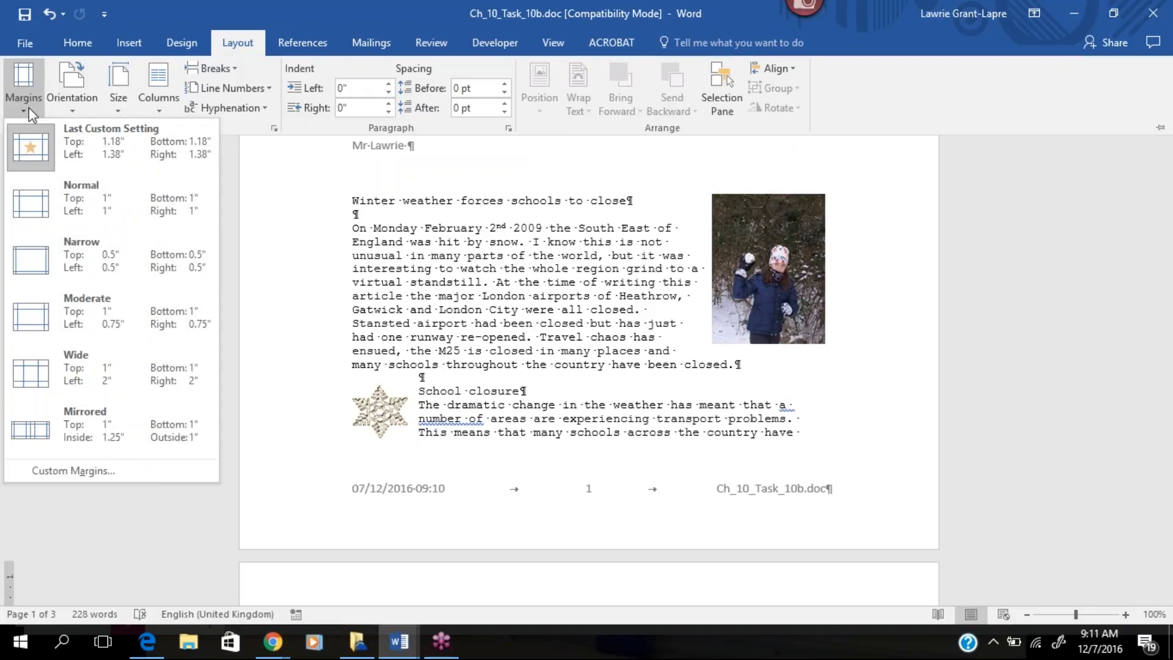
click(93, 471)
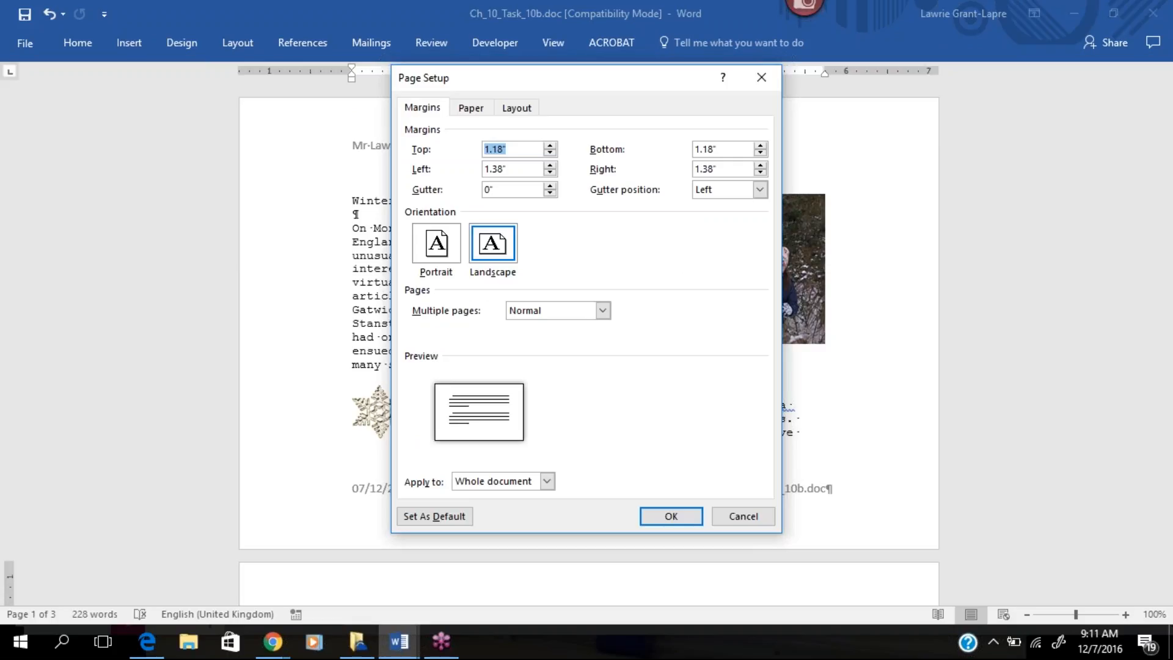
click(687, 521)
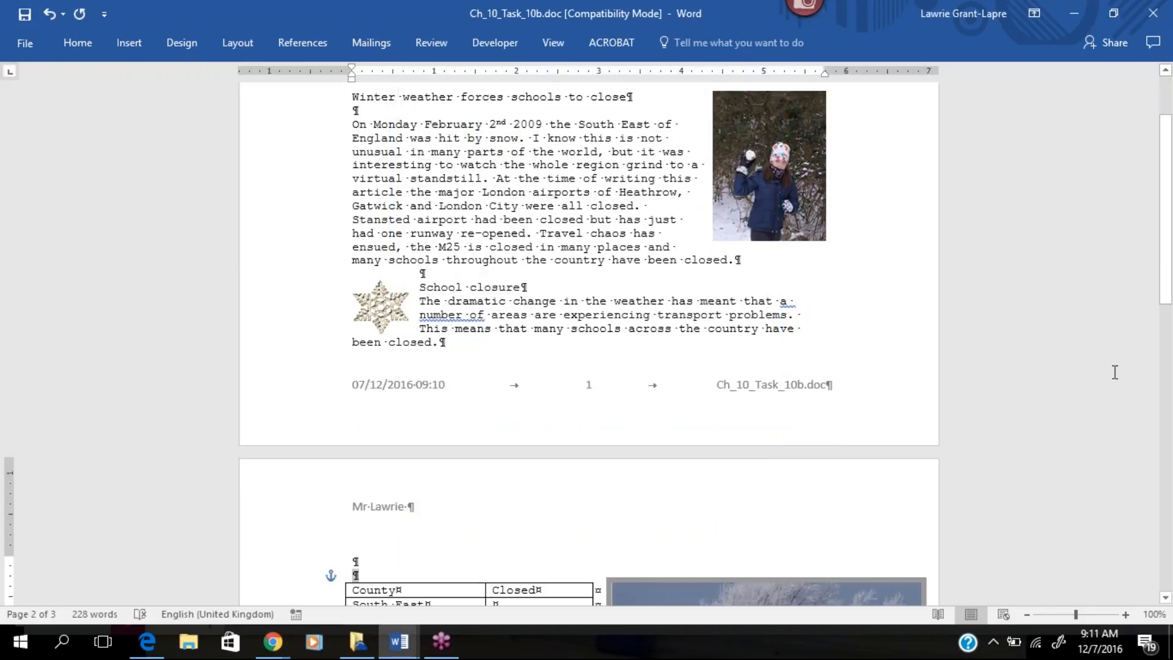
click(1168, 296)
drag(1168, 297, 1157, 249)
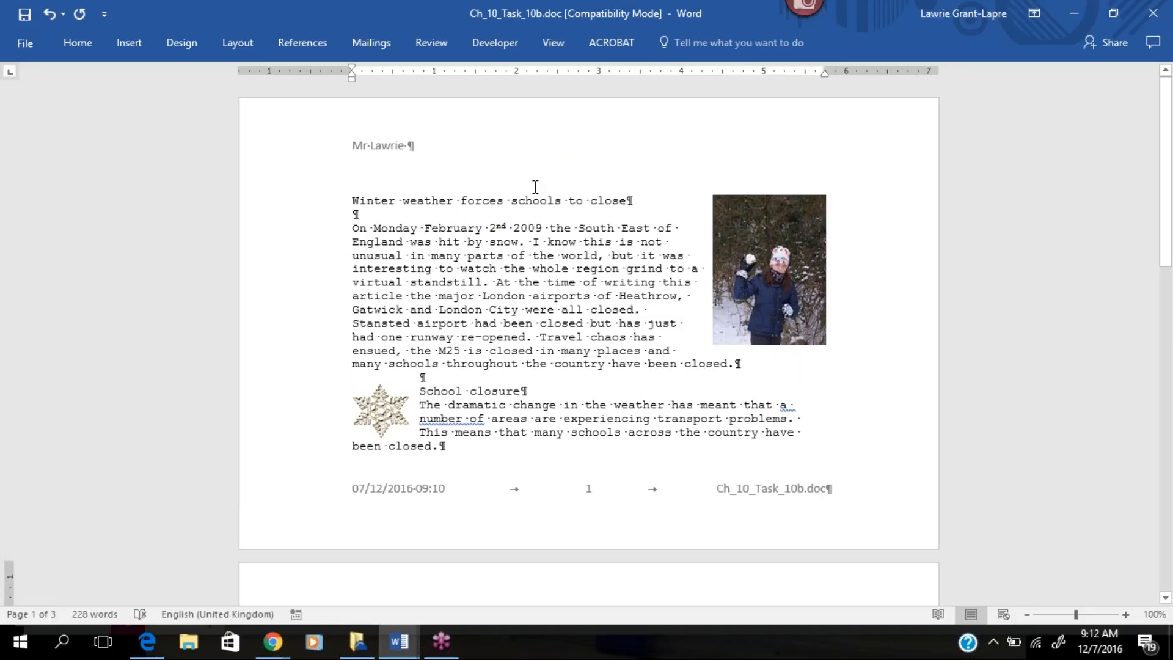
click(25, 43)
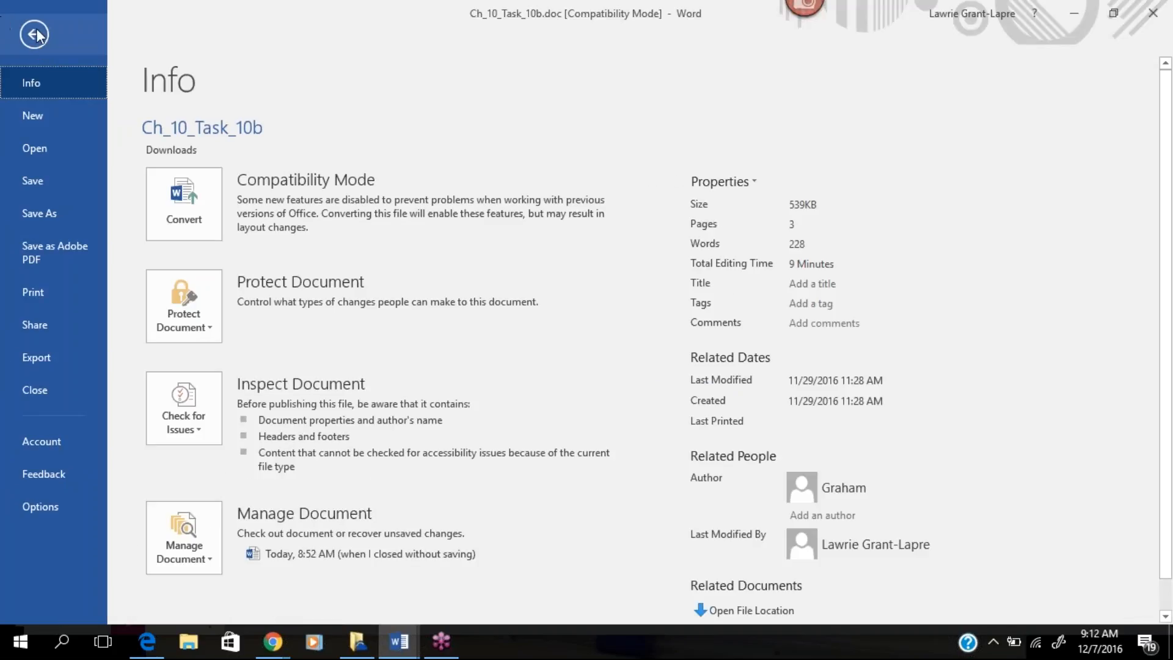
key(Escape)
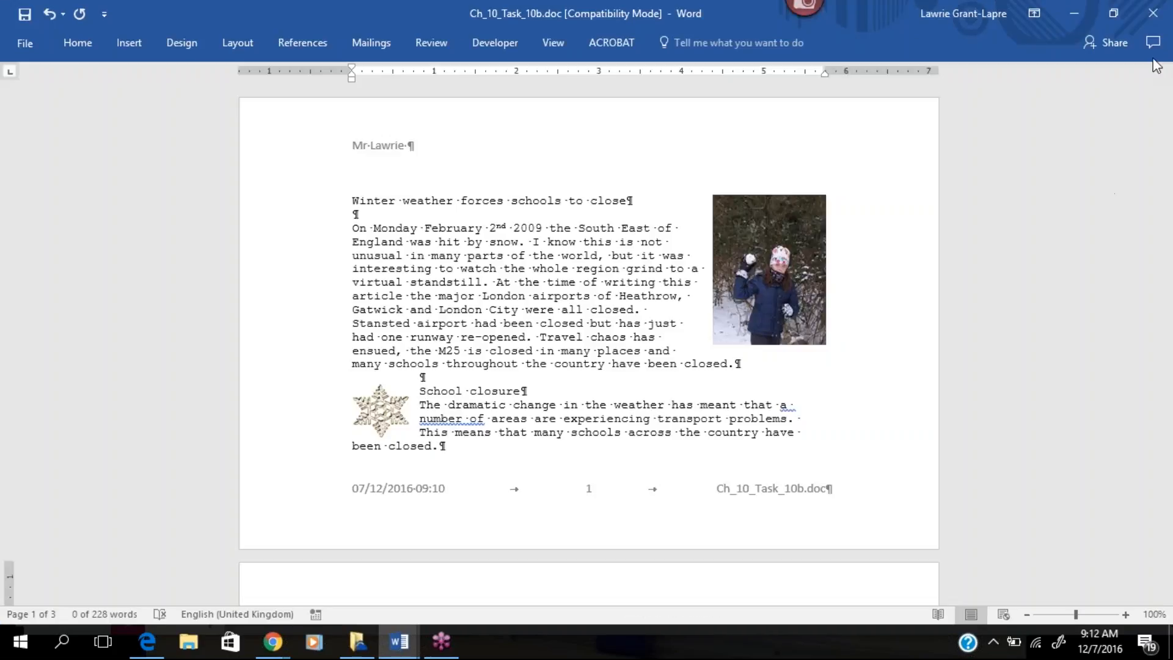